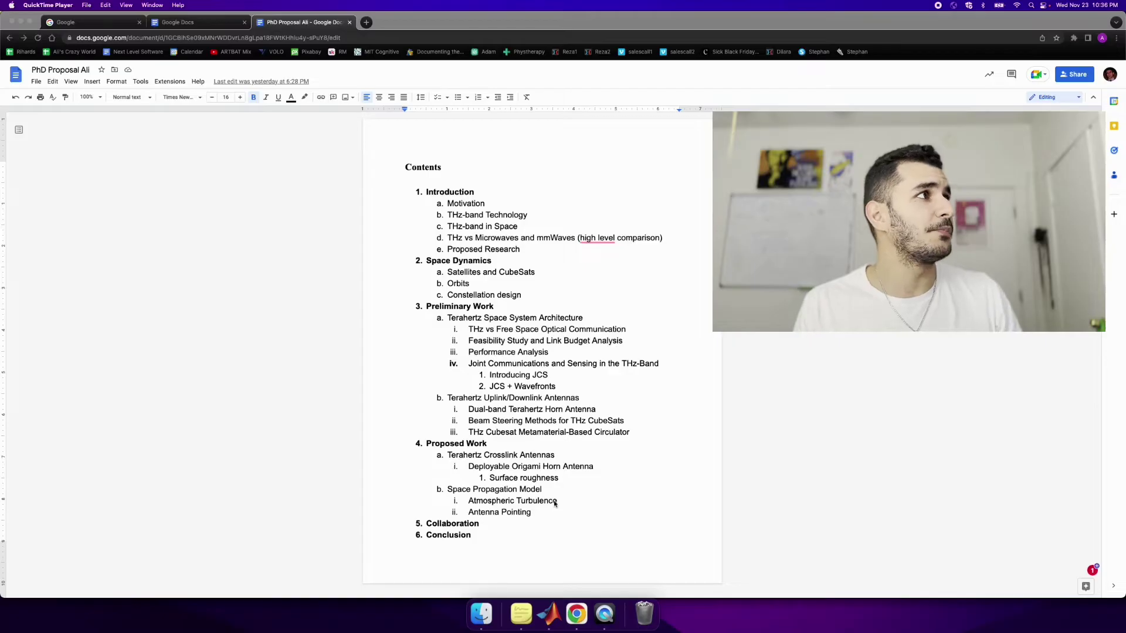
Open a new browser tab beside the PhD Proposal Ali document.
{"action": "left_click", "coordinate": [365, 23]}
Go to google.com and search for 'altair feko'.
{"action": "type", "text": "google.com"}
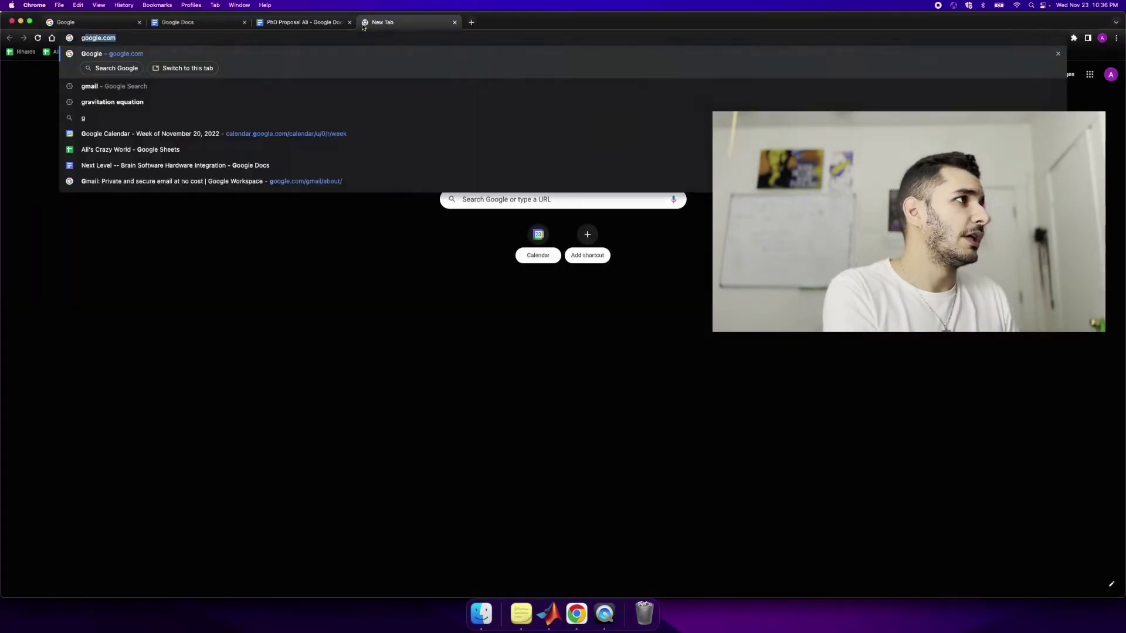
{"action": "key", "text": "Return"}
{"action": "type", "text": "a;ta"}
{"action": "key", "text": "BackSpace"}
{"action": "key", "text": "BackSpace"}
{"action": "key", "text": "BackSpace"}
{"action": "type", "text": "ltair"}
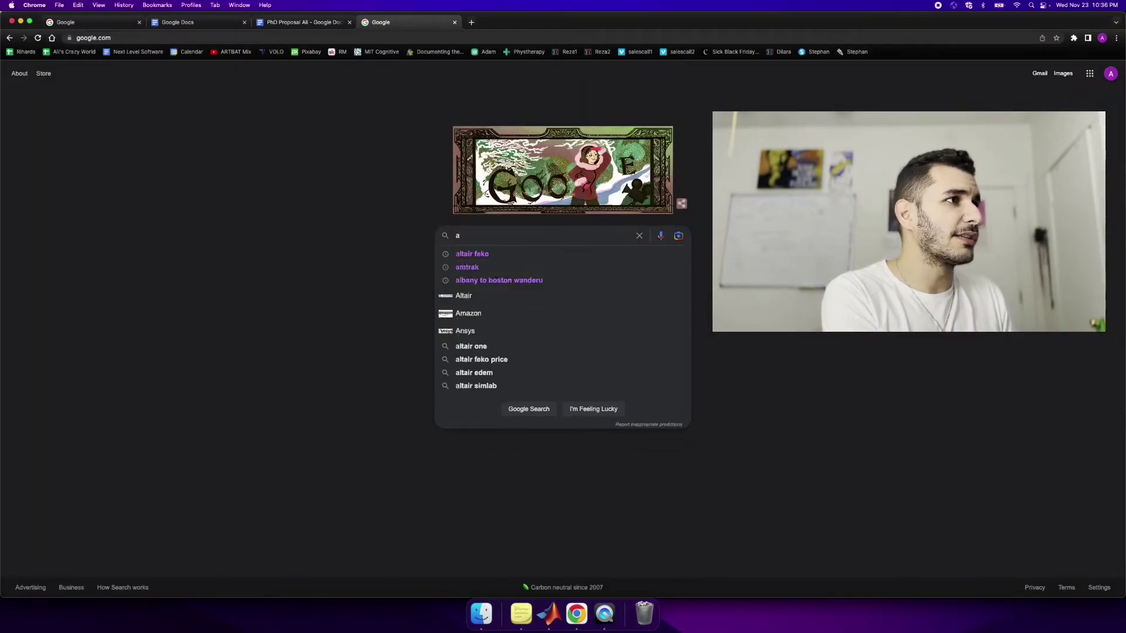
{"action": "left_click", "coordinate": [471, 253]}
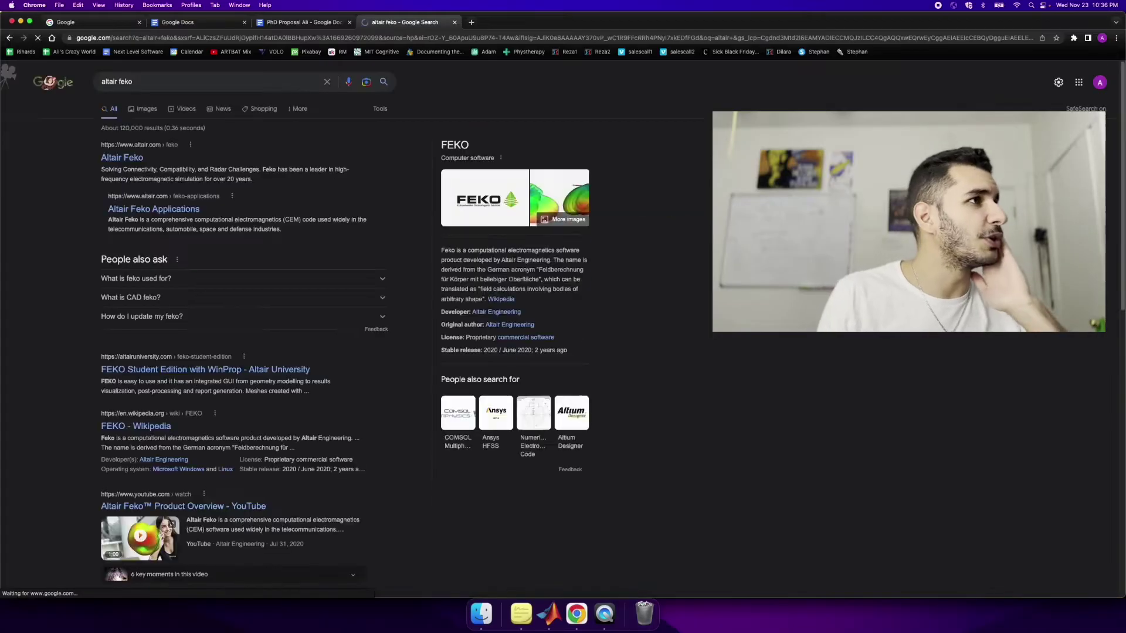
Browse the altair feko image results, previewing the boat, Altair University and DirectIndustry FEKO images.
{"action": "left_click", "coordinate": [152, 117]}
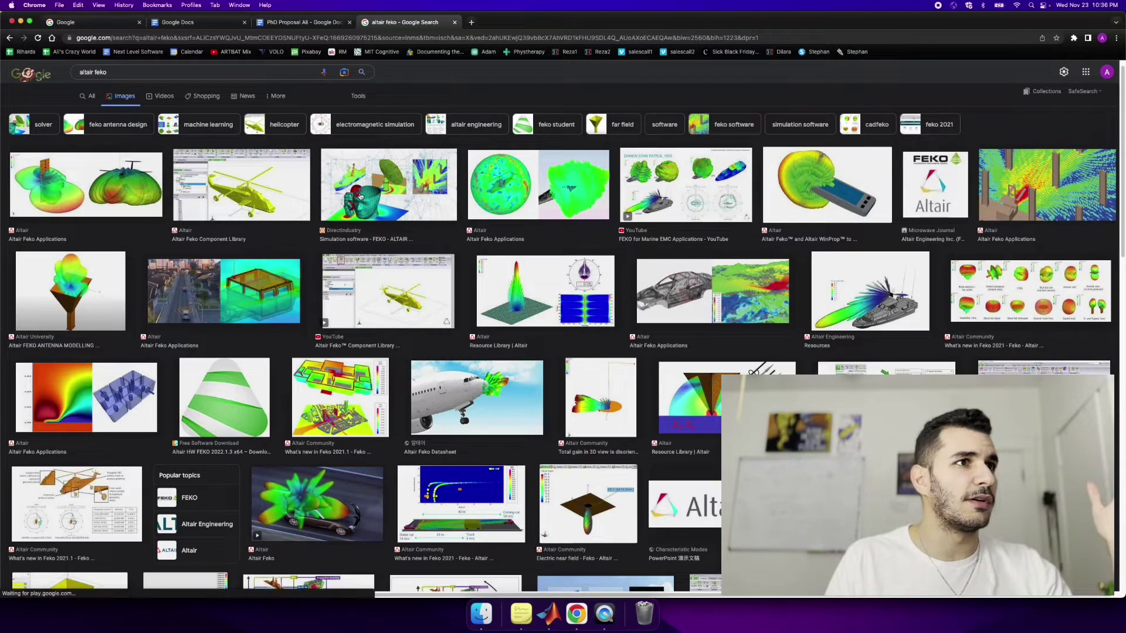
{"action": "left_click", "coordinate": [865, 287]}
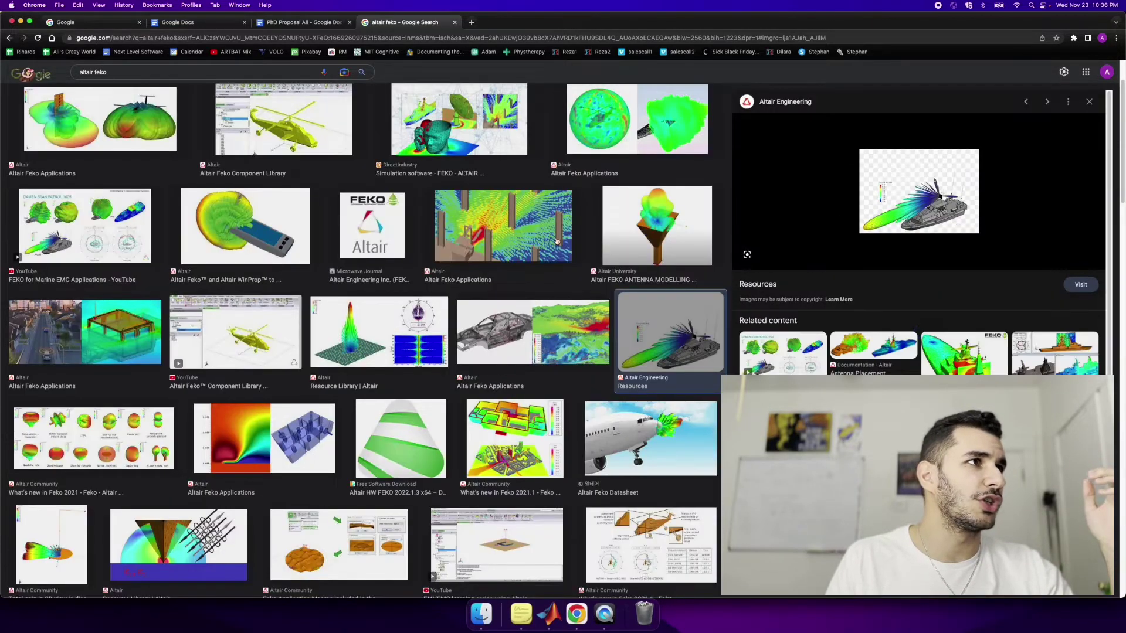
{"action": "left_click", "coordinate": [657, 228]}
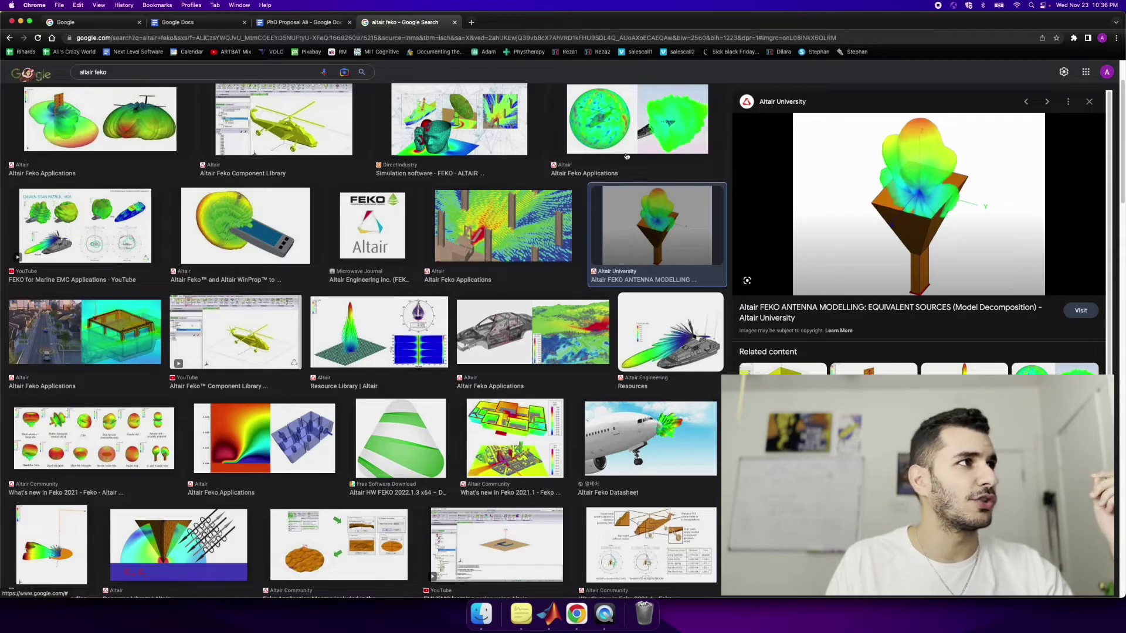
{"action": "scroll", "coordinate": [437, 205], "scroll_direction": "up", "scroll_amount": 2}
{"action": "left_click", "coordinate": [437, 205]}
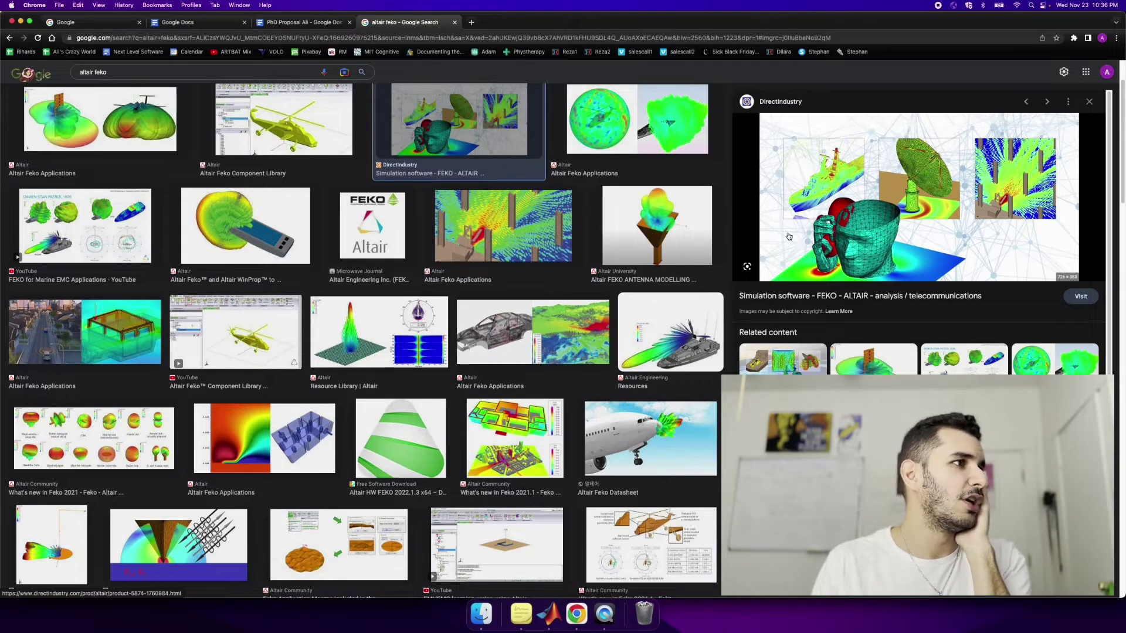
{"action": "scroll", "coordinate": [364, 340], "scroll_direction": "down", "scroll_amount": 2}
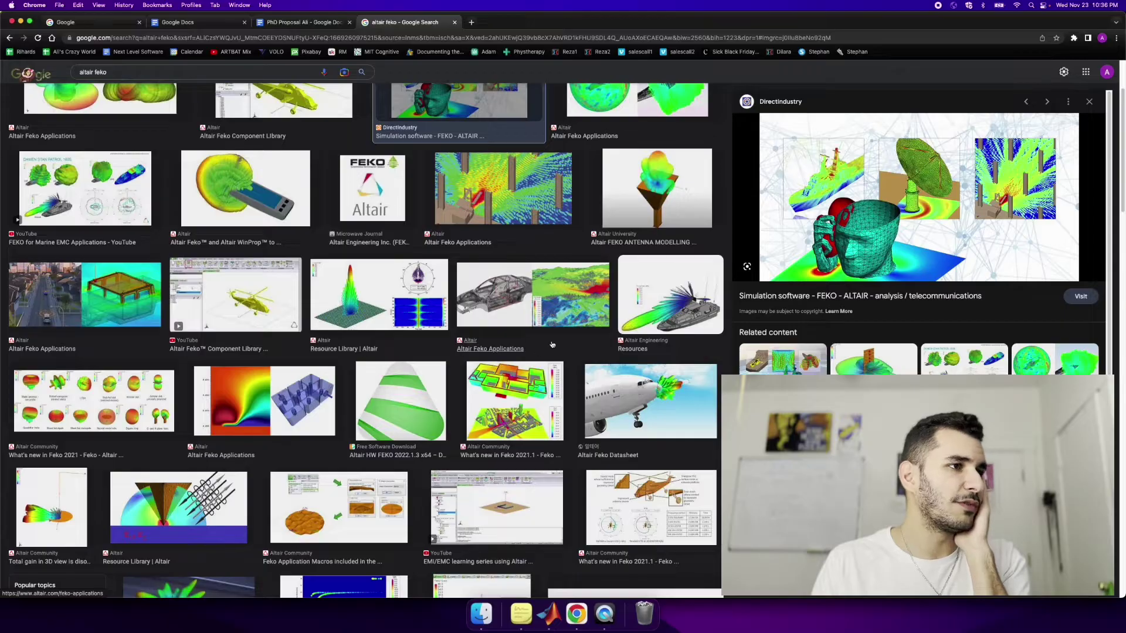
{"action": "scroll", "coordinate": [302, 364], "scroll_direction": "down", "scroll_amount": 5}
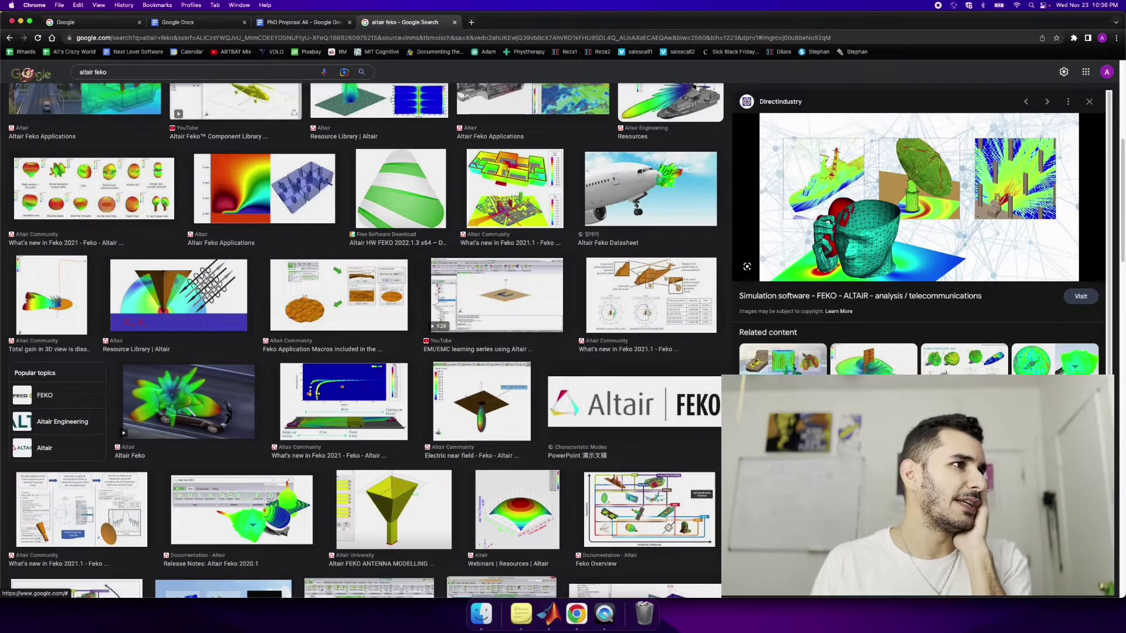
{"action": "scroll", "coordinate": [571, 438], "scroll_direction": "down", "scroll_amount": 4}
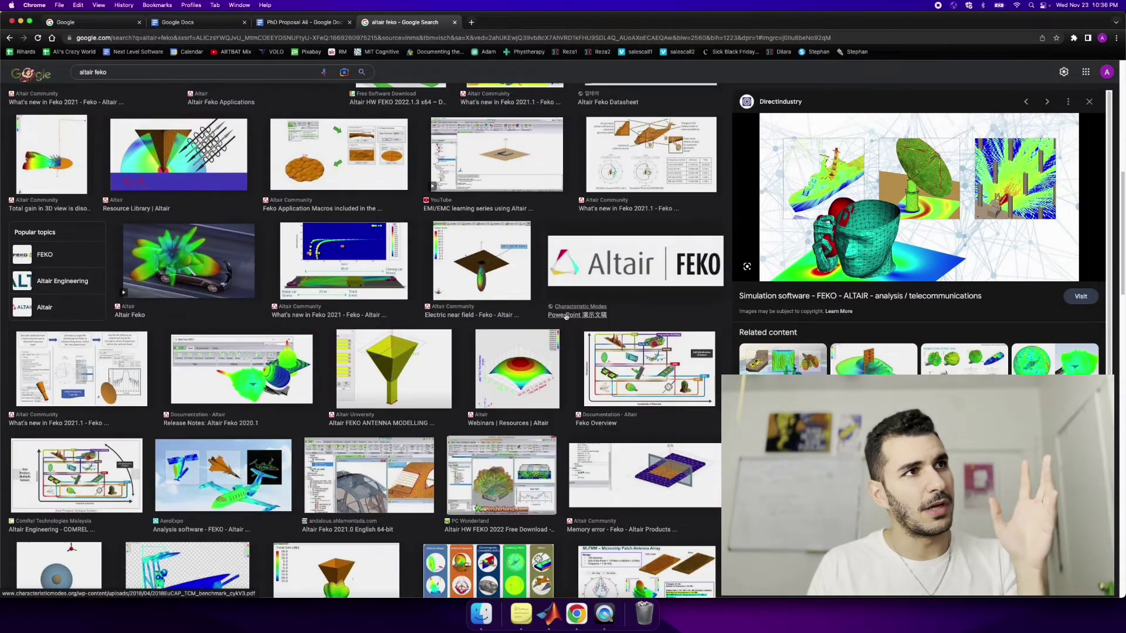
{"action": "left_click", "coordinate": [217, 71]}
Replace the search query with 'ansys hfss' and run it.
{"action": "key", "text": "super+a"}
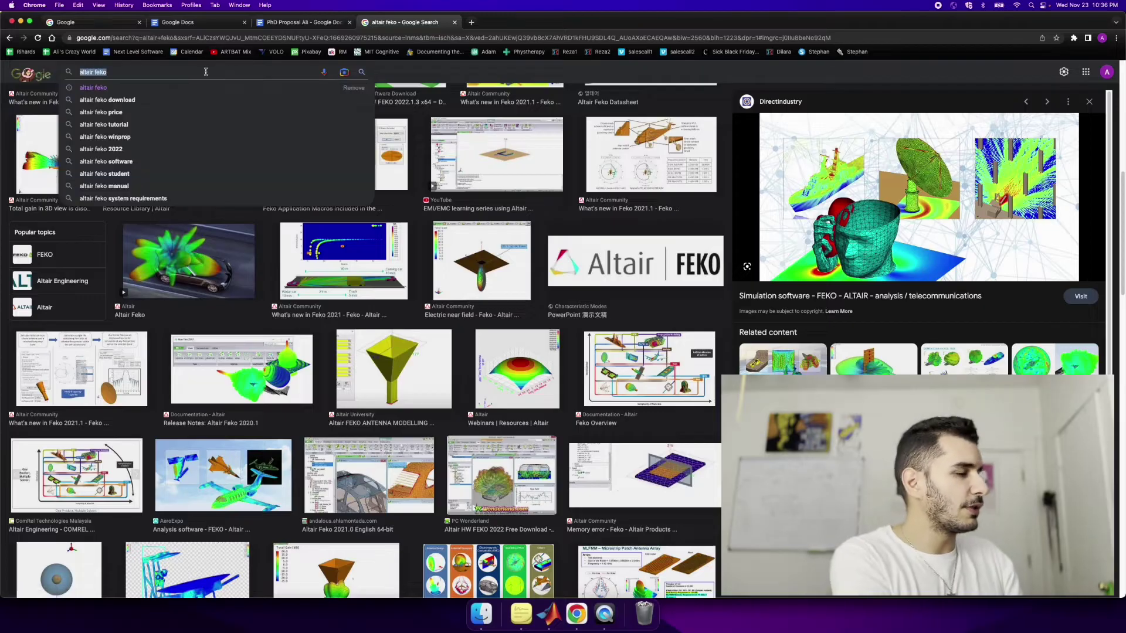
{"action": "type", "text": "ansys hfss"}
{"action": "key", "text": "Return"}
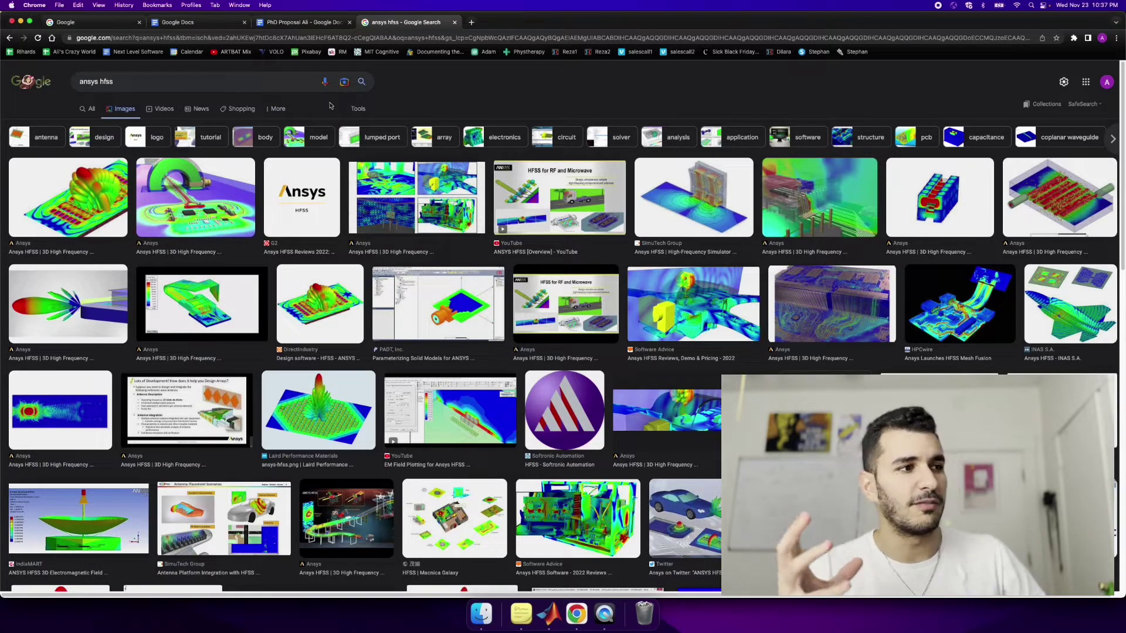
Back in PhD Proposal Ali, highlight the subitems under sections 3b and 3a.
{"action": "left_click", "coordinate": [324, 26]}
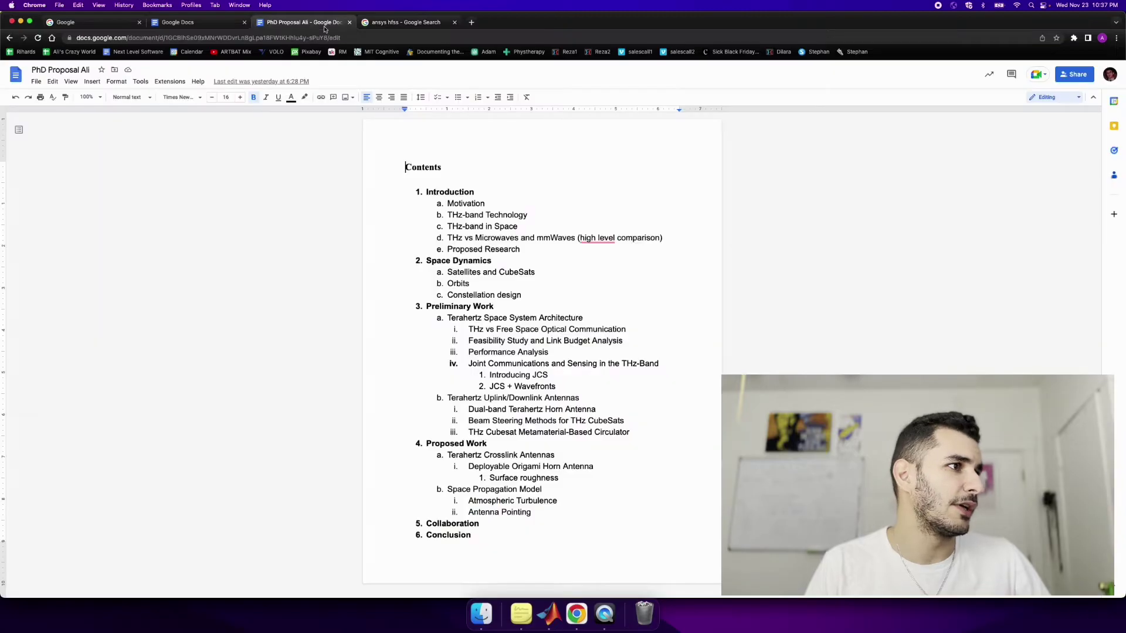
{"action": "left_click_drag", "start_coordinate": [627, 434], "coordinate": [446, 414]}
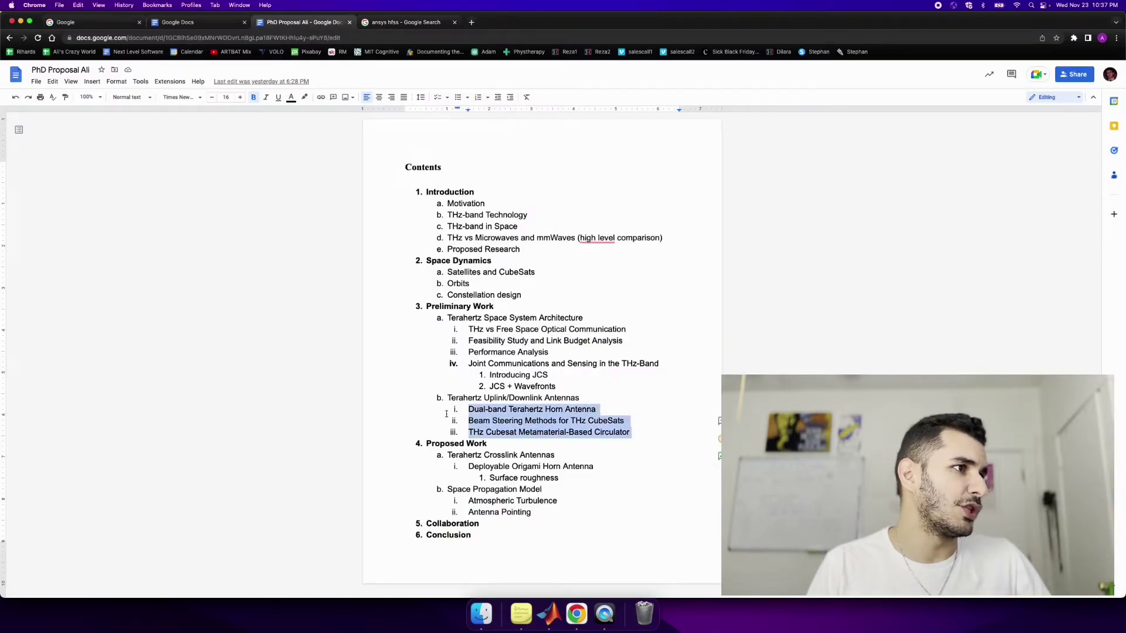
{"action": "left_click_drag", "start_coordinate": [558, 387], "coordinate": [449, 316]}
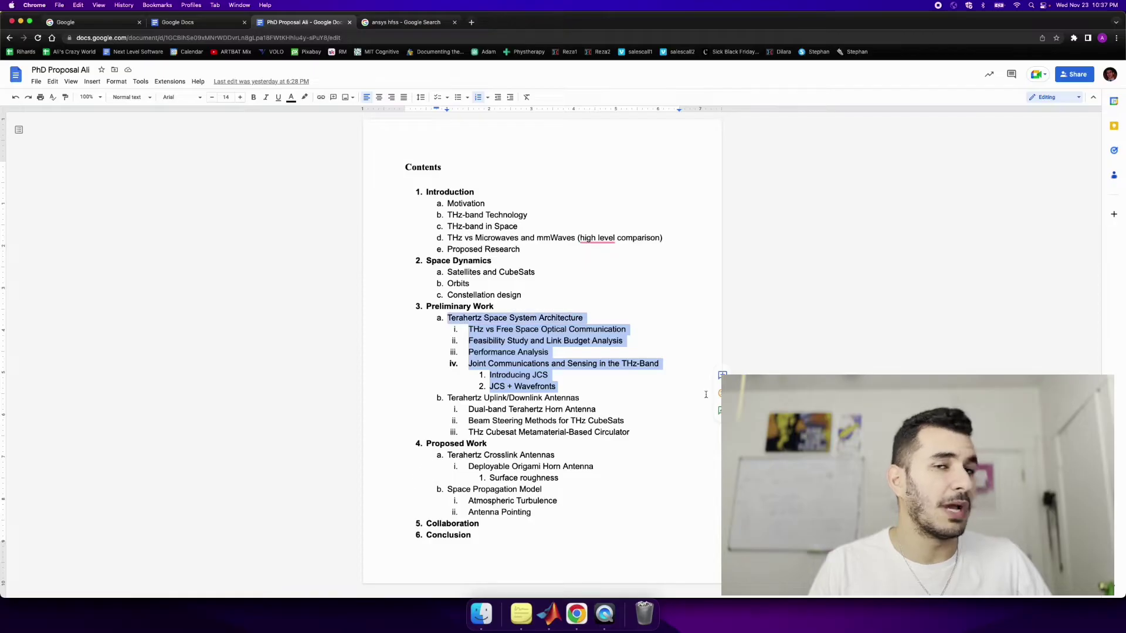
{"action": "left_click", "coordinate": [593, 437]}
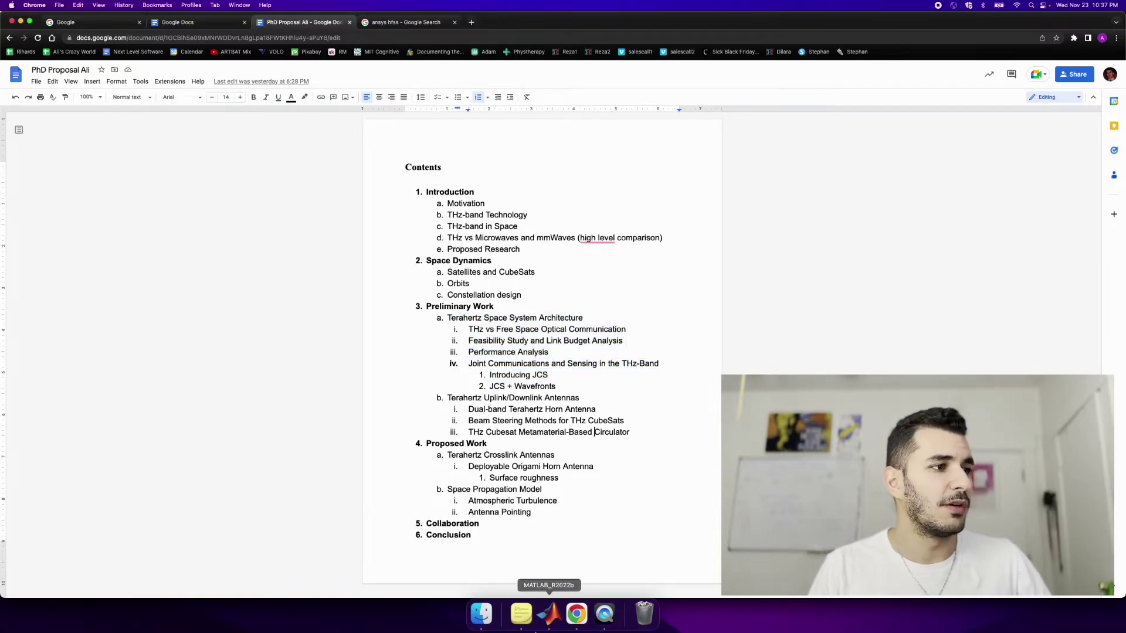
Switch to MATLAB and scroll through Pathloss.m's frequency, loss and plotting code.
{"action": "left_click", "coordinate": [549, 614]}
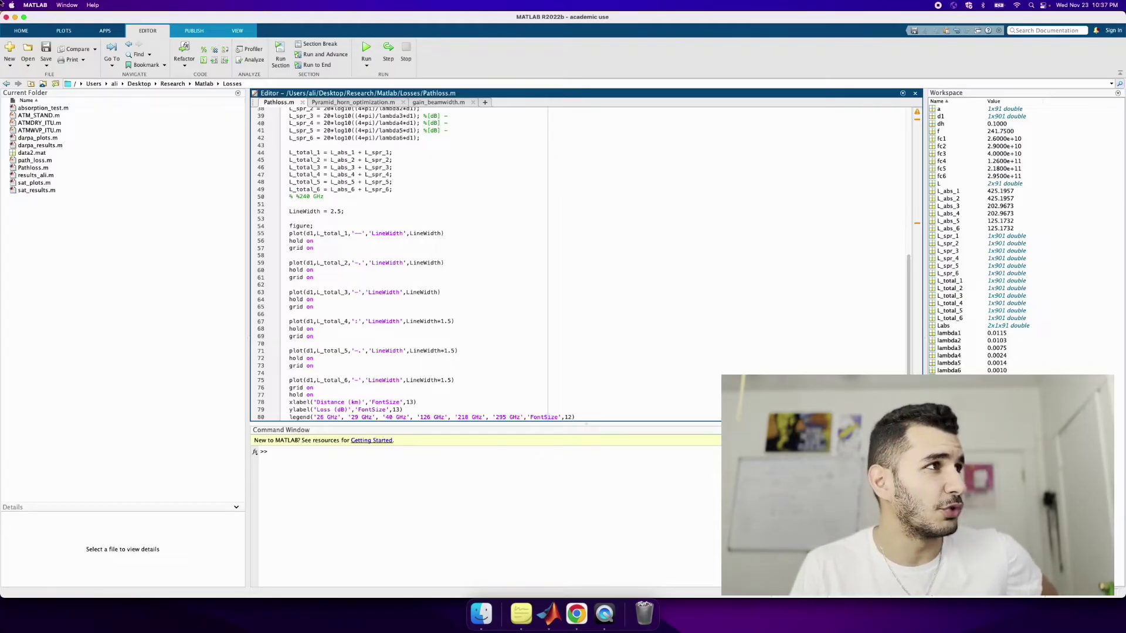
{"action": "scroll", "coordinate": [381, 135], "scroll_direction": "up", "scroll_amount": 10}
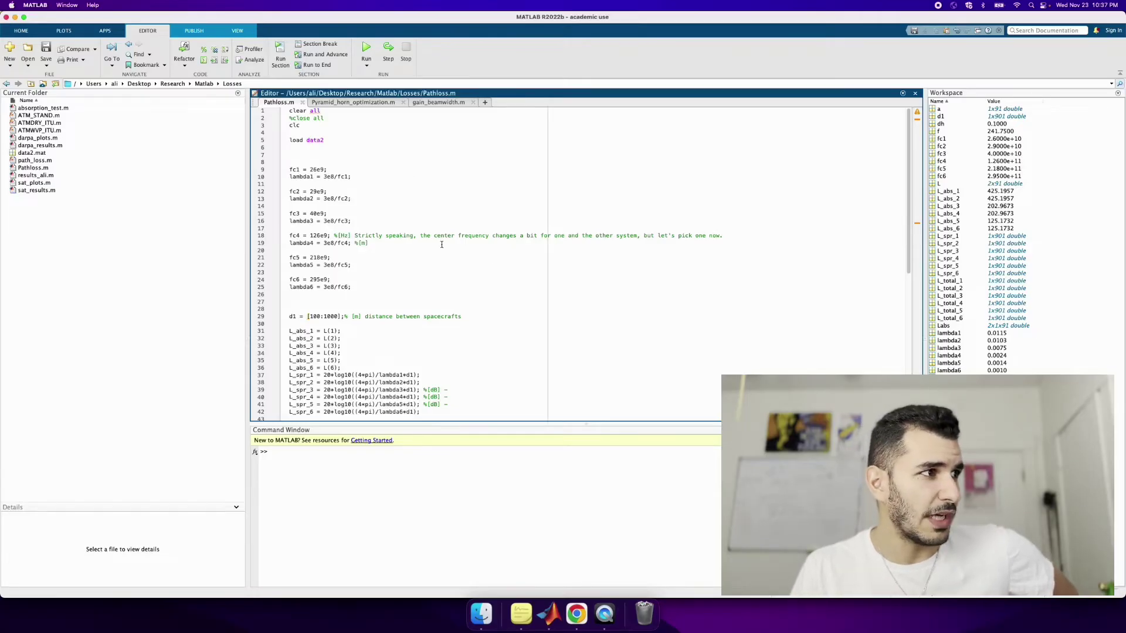
{"action": "scroll", "coordinate": [445, 352], "scroll_direction": "down", "scroll_amount": 2}
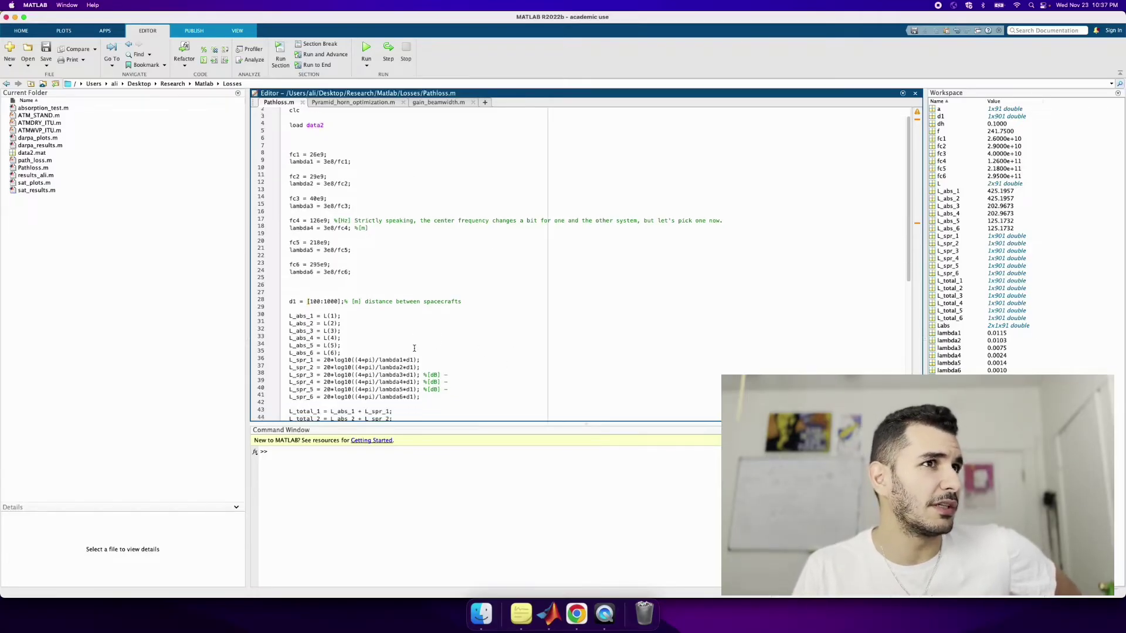
{"action": "scroll", "coordinate": [426, 343], "scroll_direction": "up", "scroll_amount": 2}
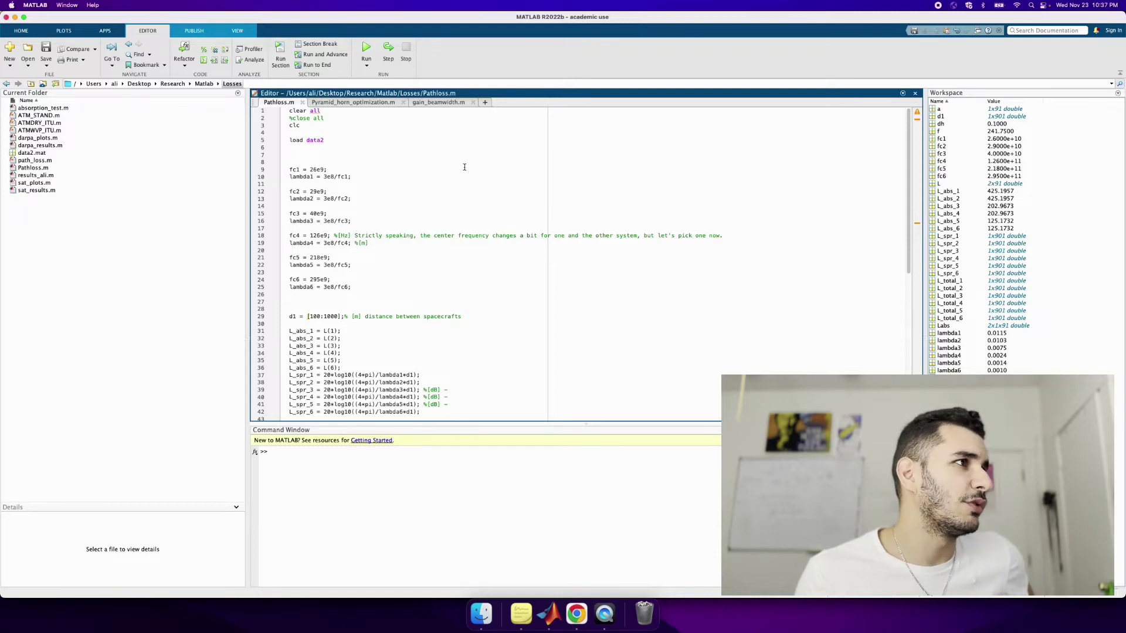
{"action": "scroll", "coordinate": [296, 235], "scroll_direction": "down", "scroll_amount": 10}
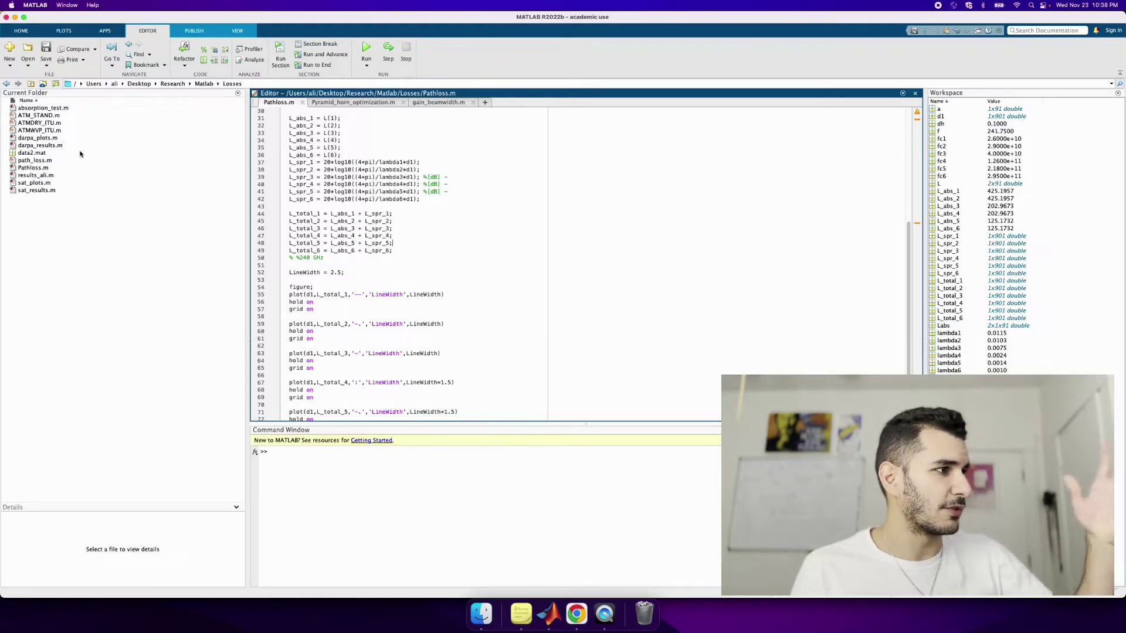
{"action": "left_click", "coordinate": [383, 549]}
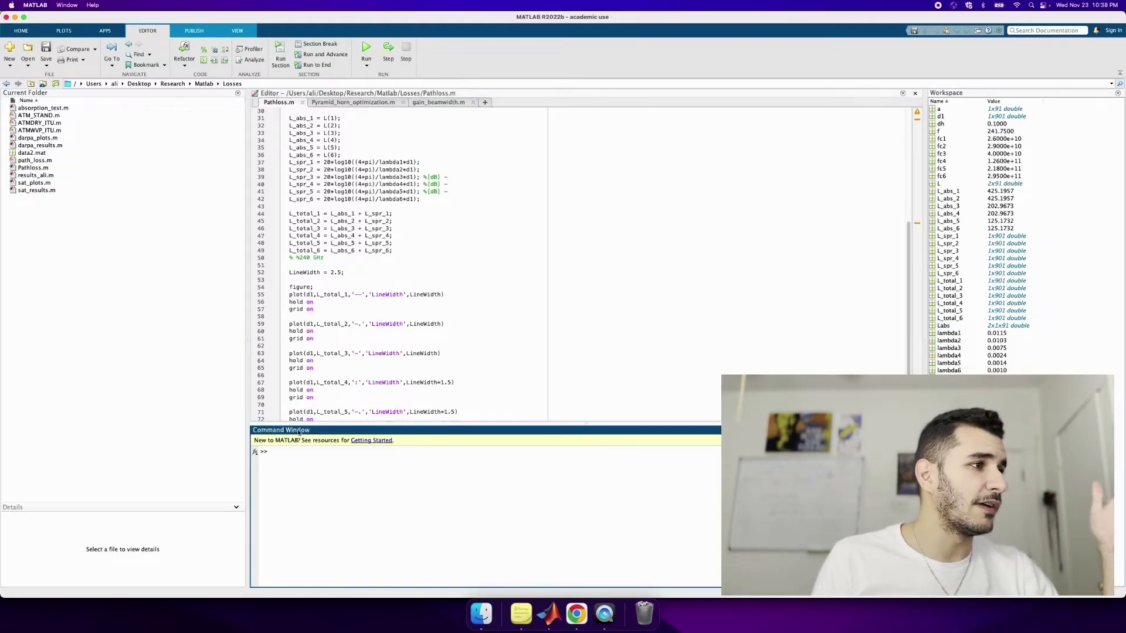
Assign y = 2 and evaluate x + y in the Command Window, returning ans = 3, then run Pathloss.m.
{"action": "scroll", "coordinate": [460, 400], "scroll_direction": "down", "scroll_amount": 3}
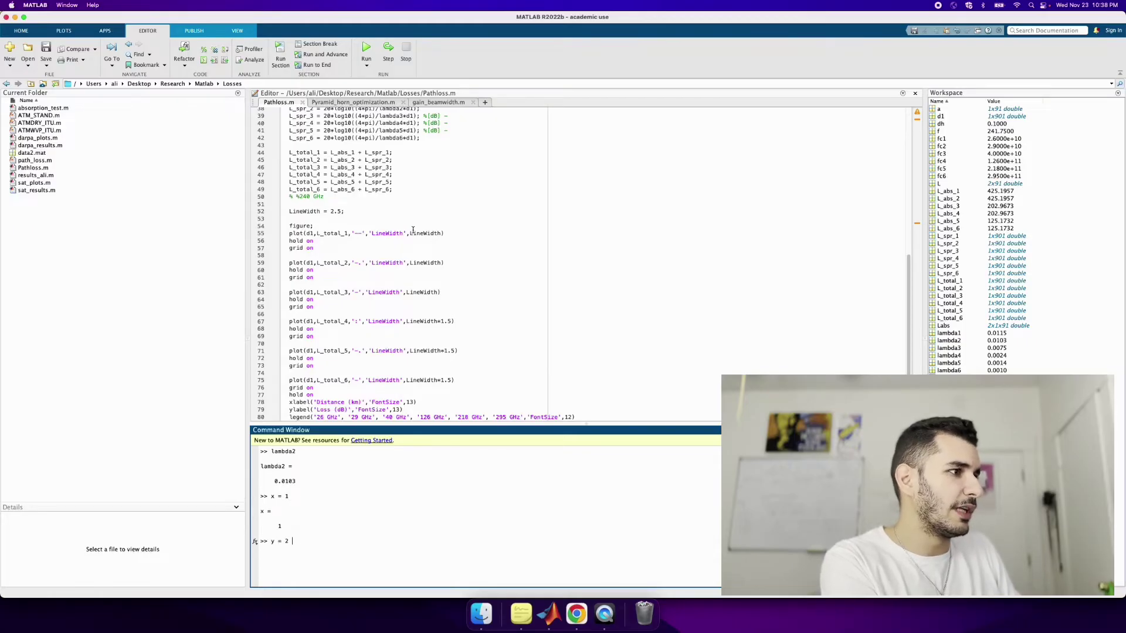
{"action": "key", "text": "Return"}
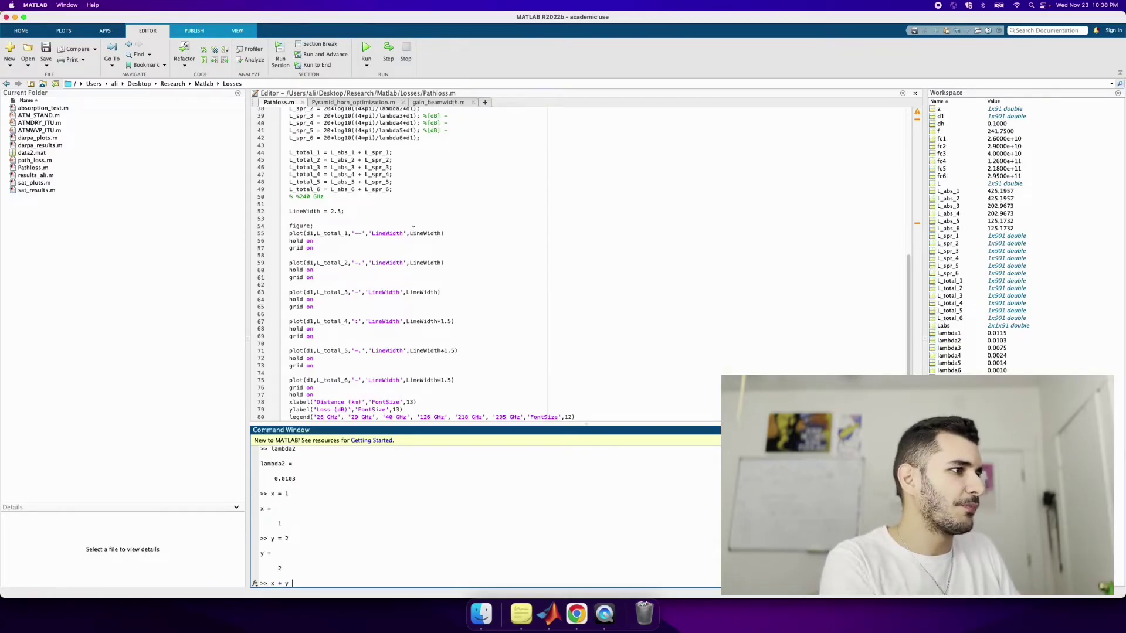
{"action": "type", "text": "x + y"}
{"action": "key", "text": "Return"}
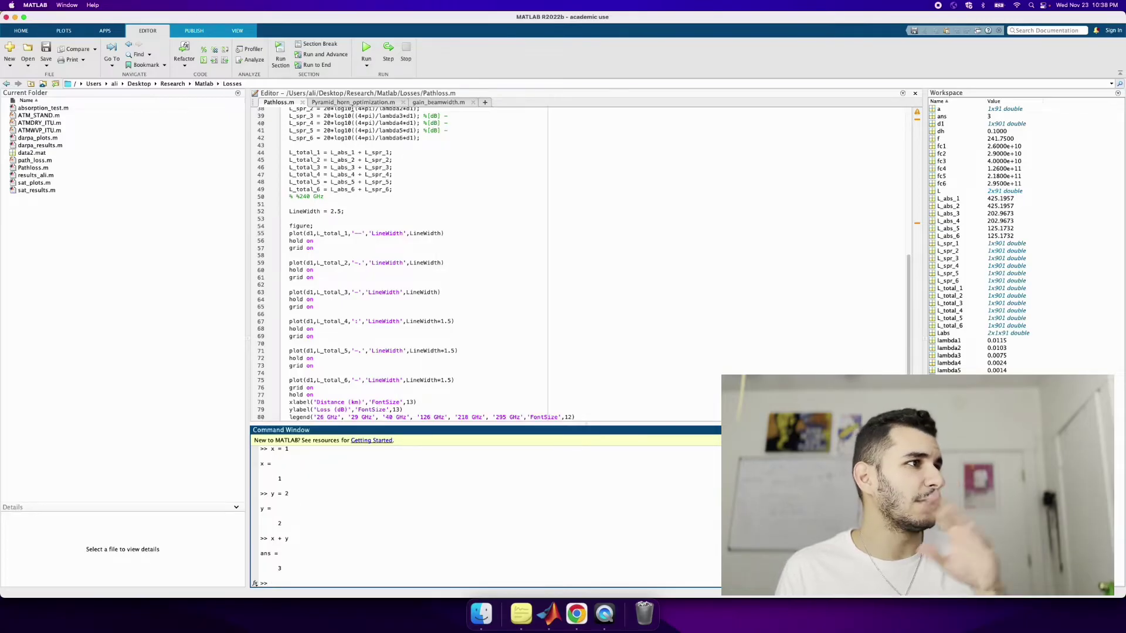
{"action": "scroll", "coordinate": [577, 244], "scroll_direction": "up", "scroll_amount": 12}
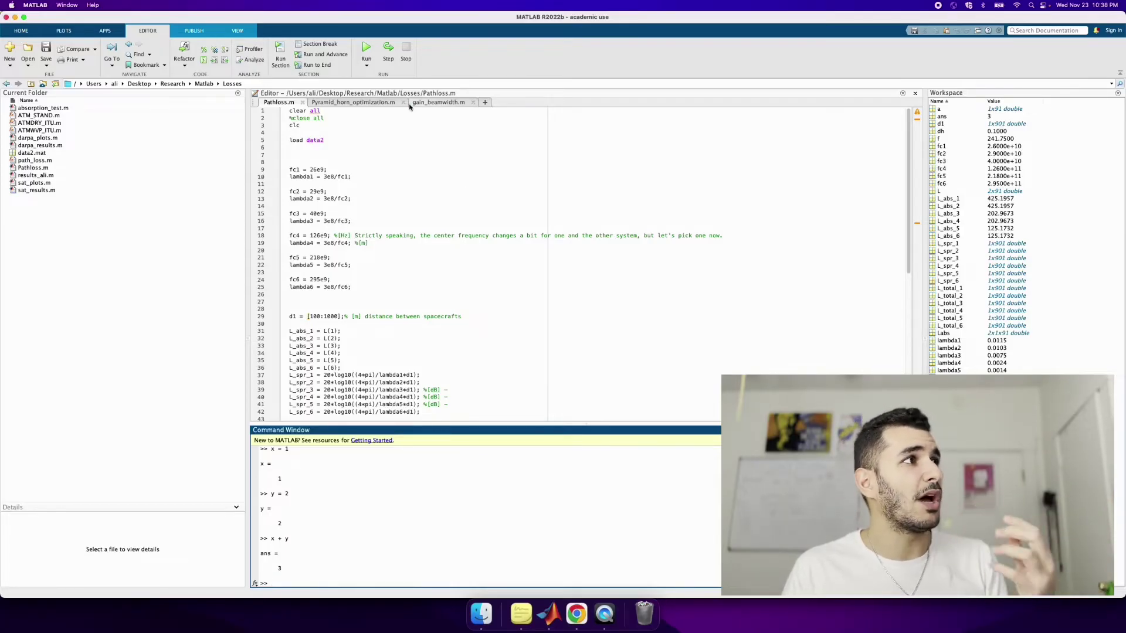
{"action": "left_click", "coordinate": [363, 59]}
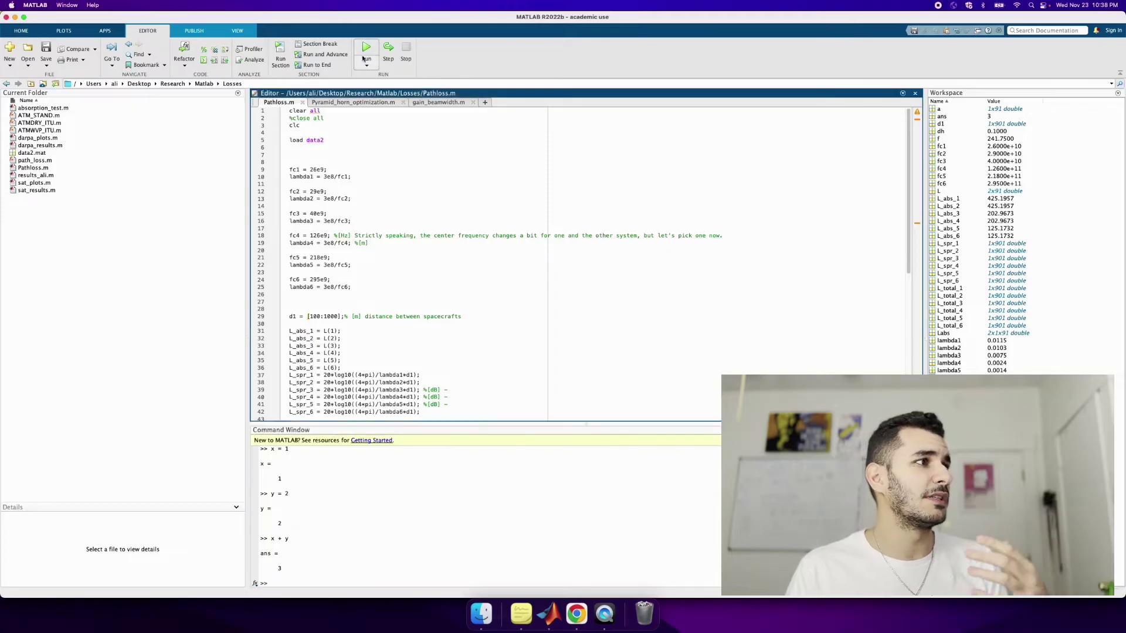
Scroll Pathloss.m to the L_total sums and plot commands around lines 38–80.
{"action": "scroll", "coordinate": [491, 332], "scroll_direction": "down", "scroll_amount": 10}
{"action": "scroll", "coordinate": [390, 294], "scroll_direction": "up", "scroll_amount": 10}
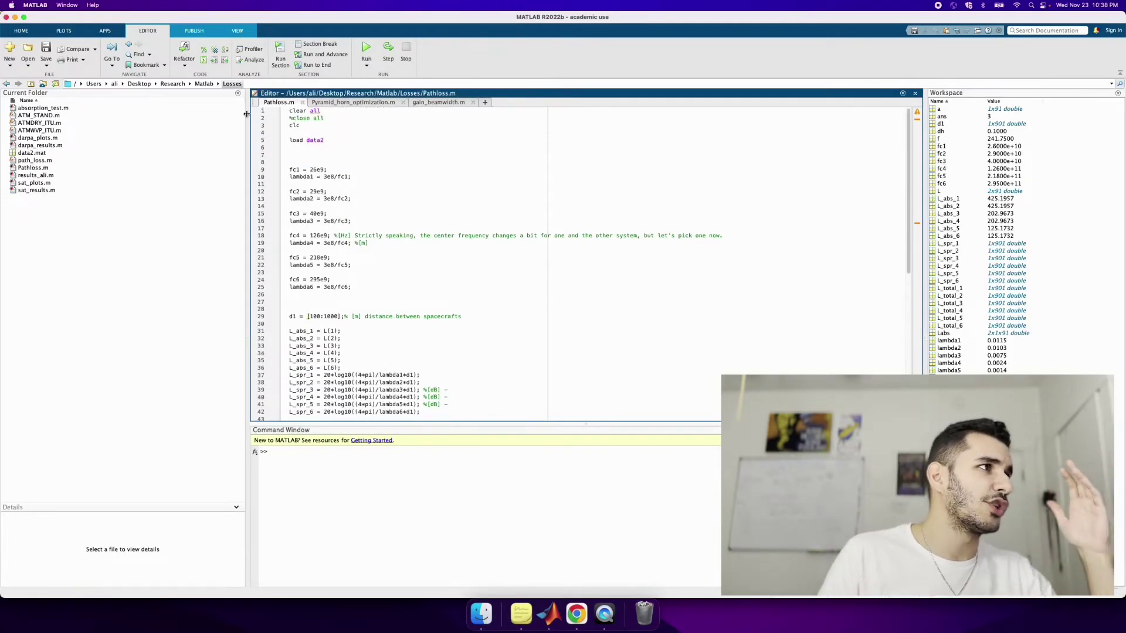
{"action": "left_click", "coordinate": [356, 317]}
{"action": "scroll", "coordinate": [356, 317], "scroll_direction": "down", "scroll_amount": 3}
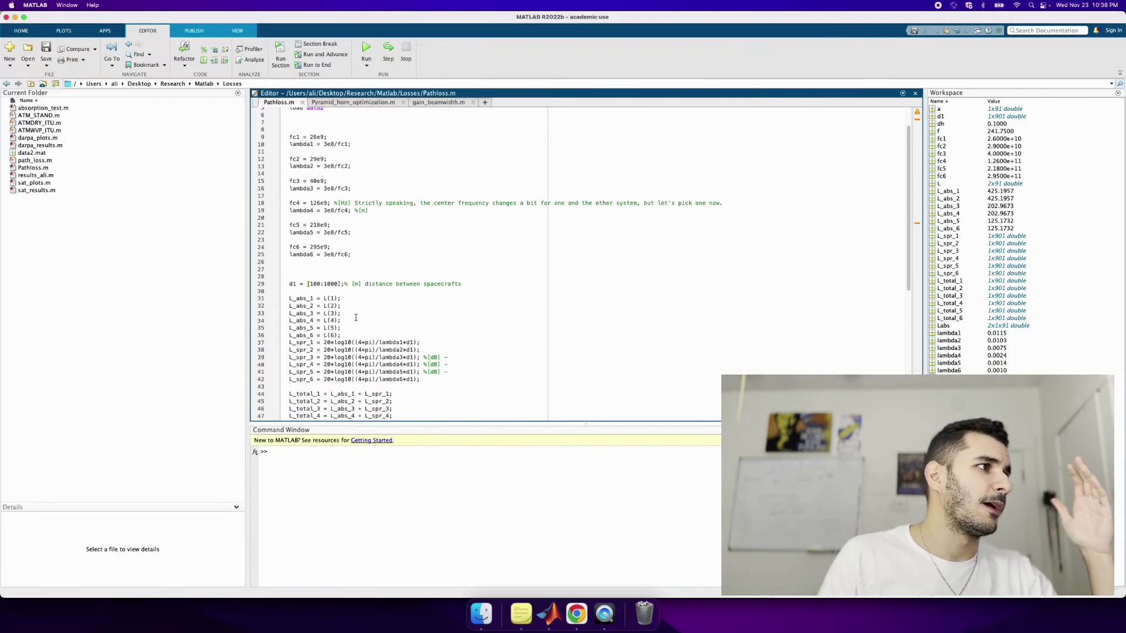
{"action": "scroll", "coordinate": [356, 317], "scroll_direction": "down", "scroll_amount": 15}
{"action": "left_click", "coordinate": [397, 180]}
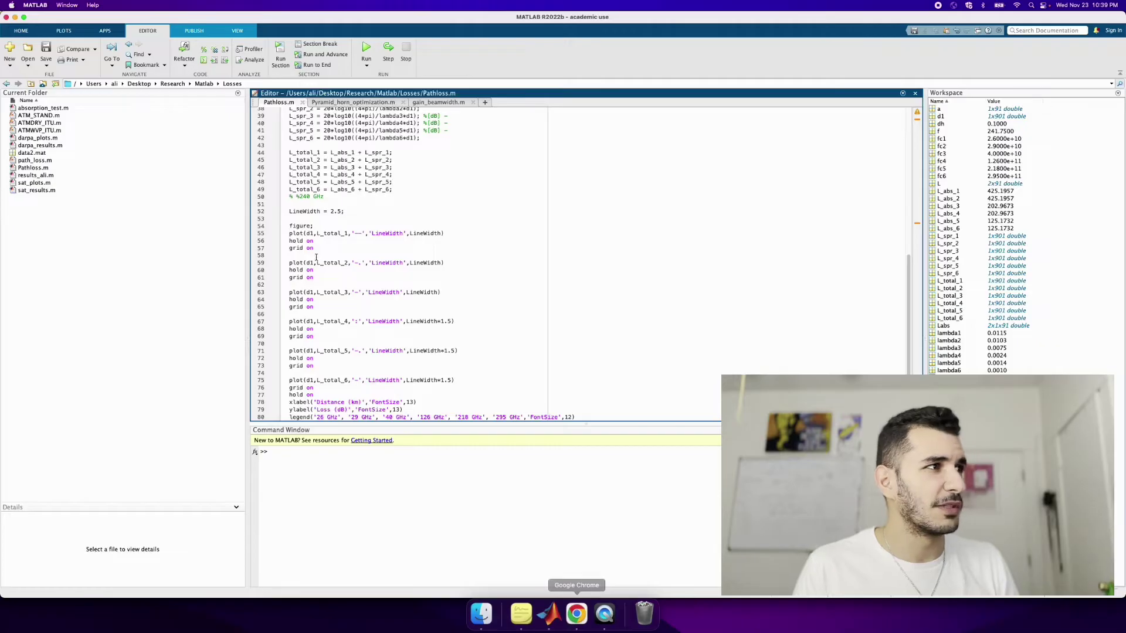
{"action": "scroll", "coordinate": [316, 258], "scroll_direction": "up", "scroll_amount": 10}
{"action": "scroll", "coordinate": [316, 258], "scroll_direction": "down", "scroll_amount": 10}
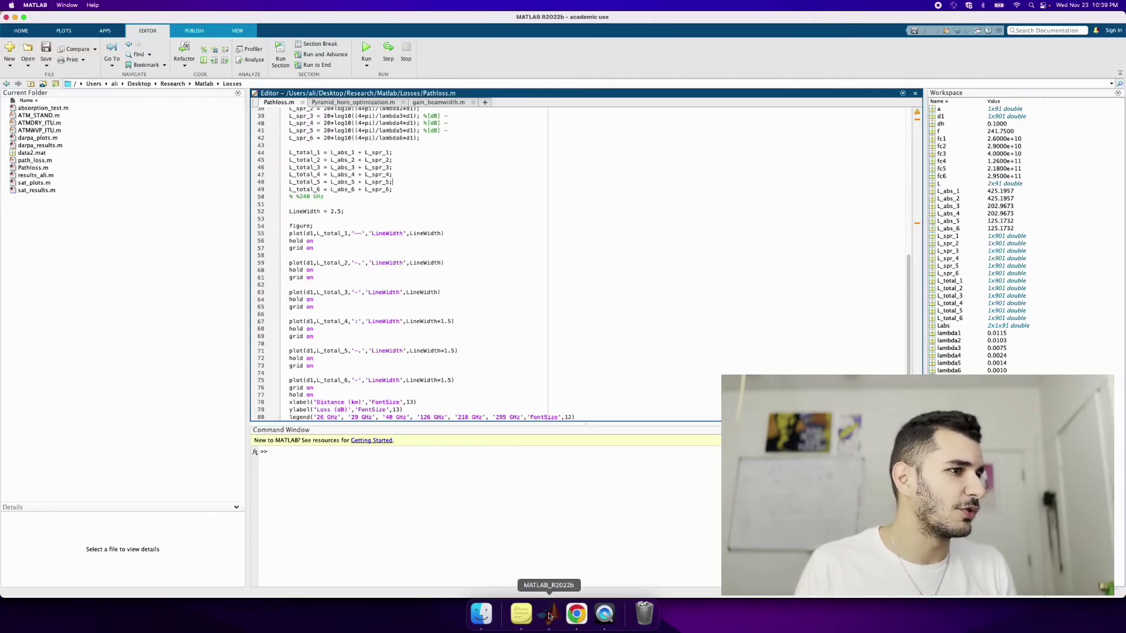
{"action": "right_click", "coordinate": [549, 615]}
Bring Figure 1 forward, enlarge its window, and move the legend below the top curves.
{"action": "left_click", "coordinate": [566, 495]}
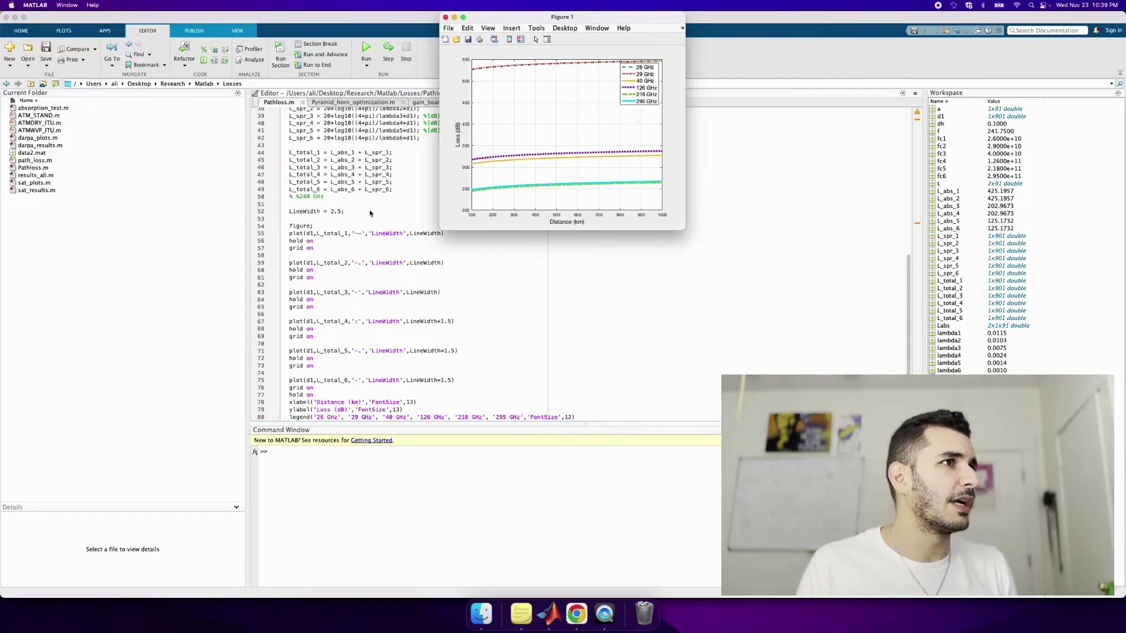
{"action": "left_click_drag", "start_coordinate": [684, 229], "coordinate": [961, 530]}
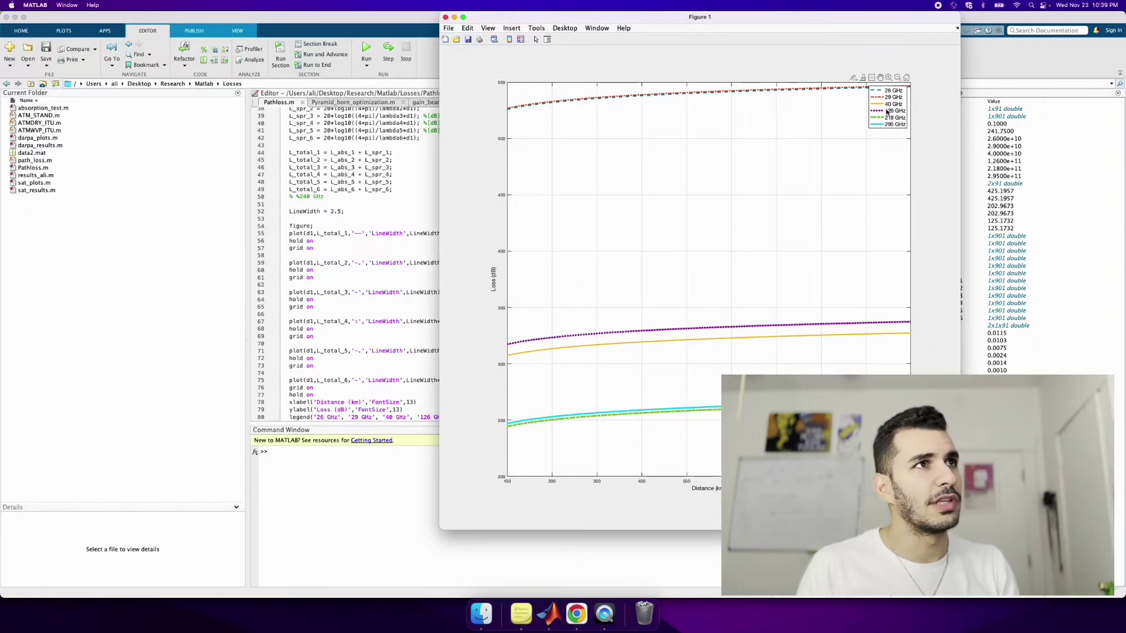
{"action": "left_click_drag", "start_coordinate": [888, 111], "coordinate": [888, 174]}
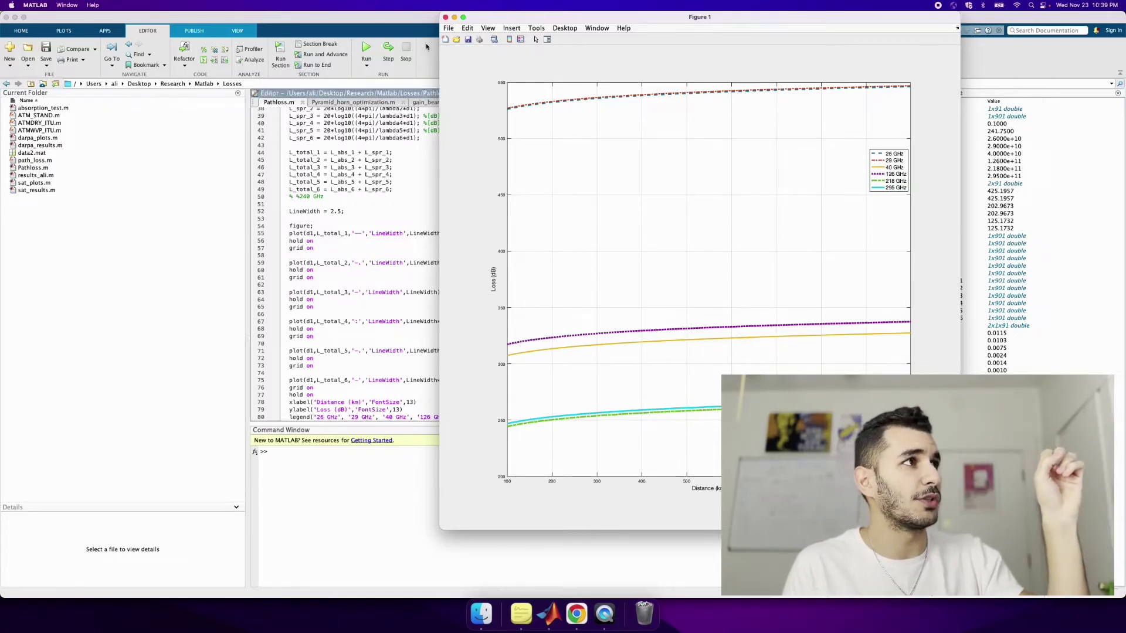
Load the Jornet export style in Export Setup and apply it to Figure 1.
{"action": "left_click", "coordinate": [448, 29]}
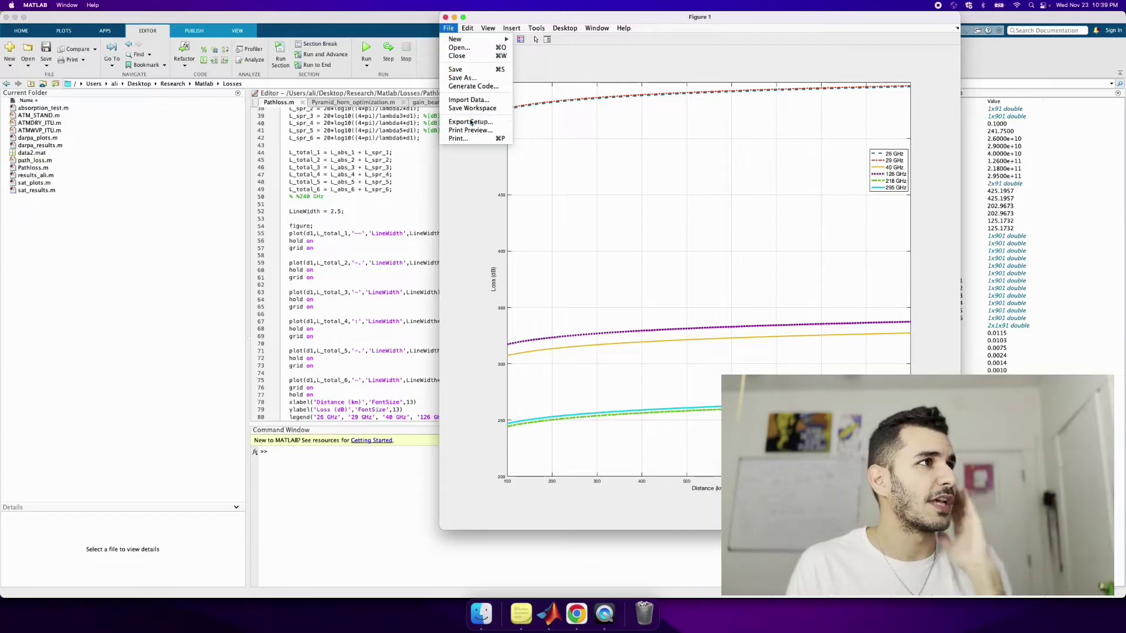
{"action": "left_click", "coordinate": [468, 162]}
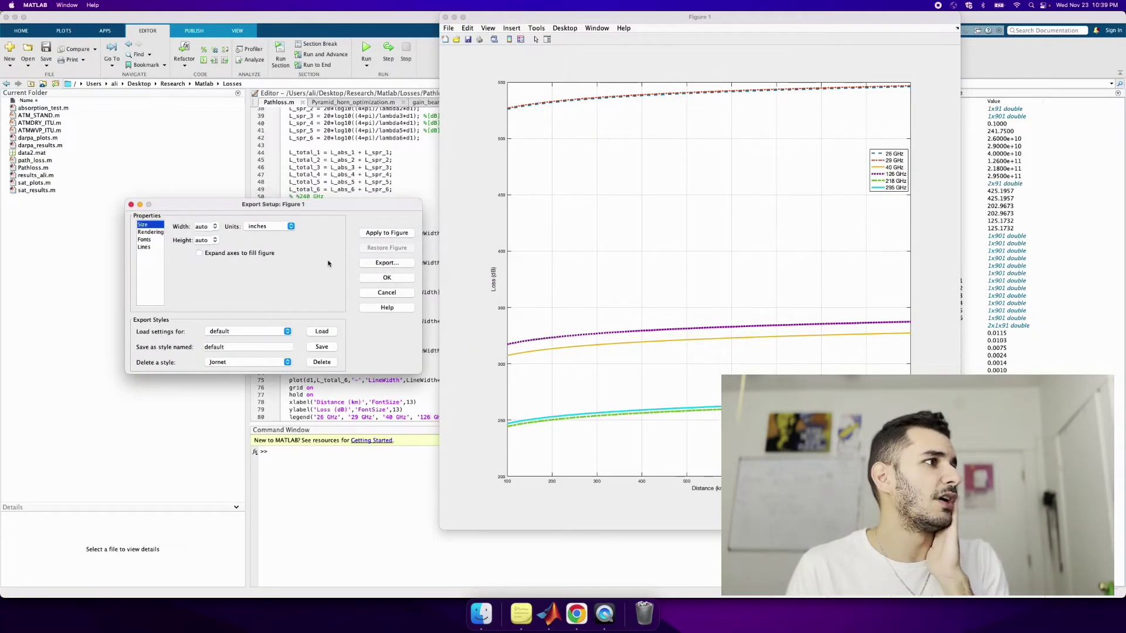
{"action": "left_click", "coordinate": [258, 331]}
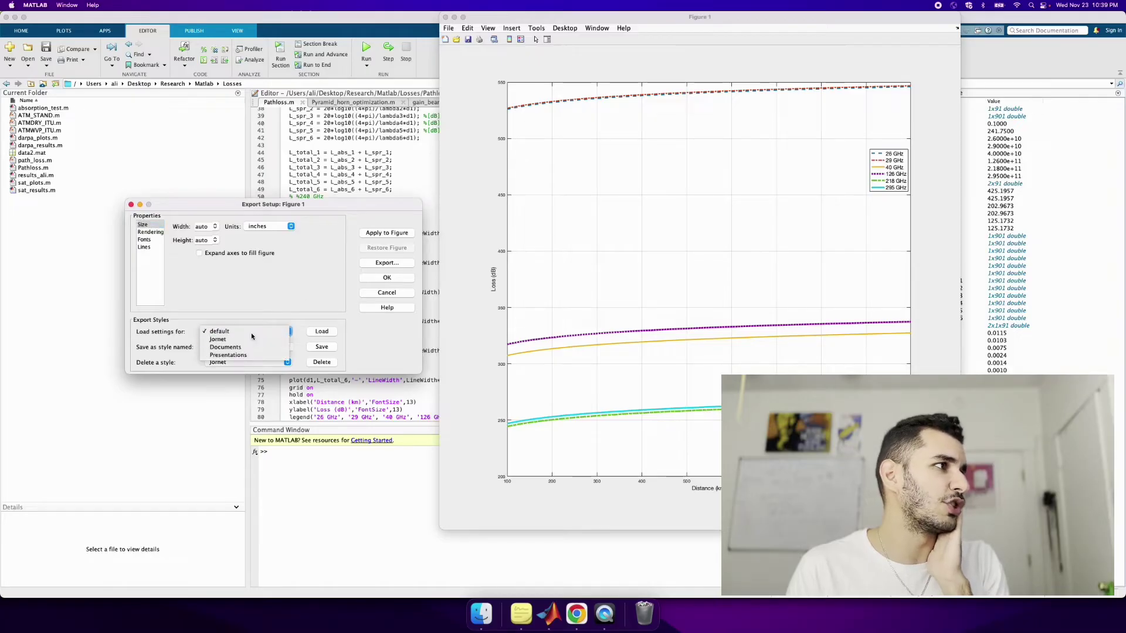
{"action": "left_click", "coordinate": [234, 339]}
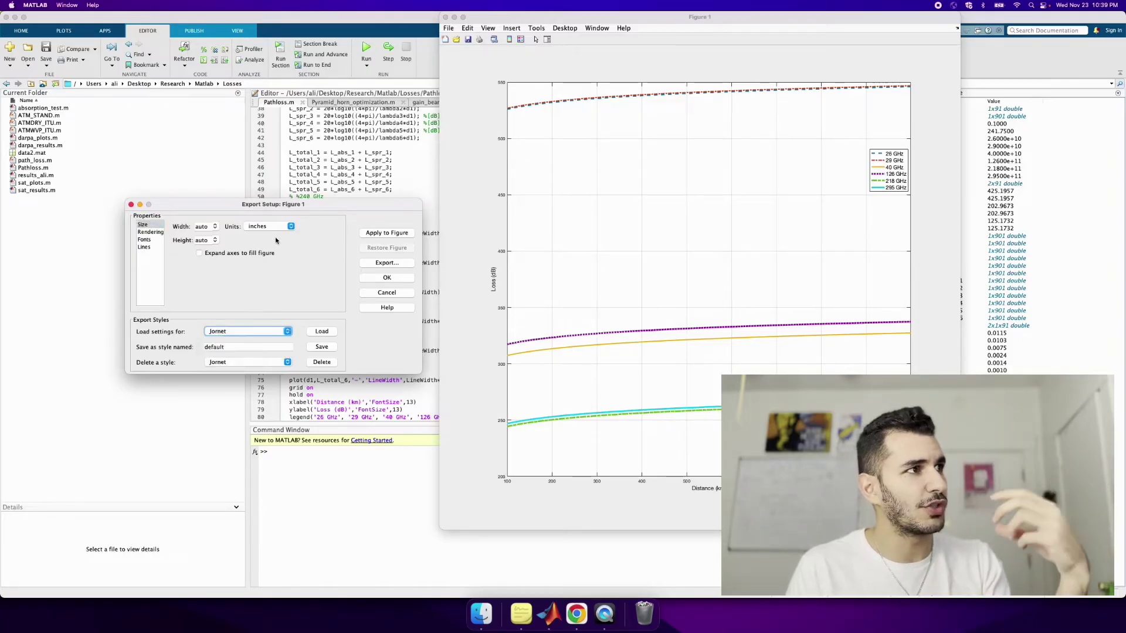
{"action": "left_click", "coordinate": [364, 233]}
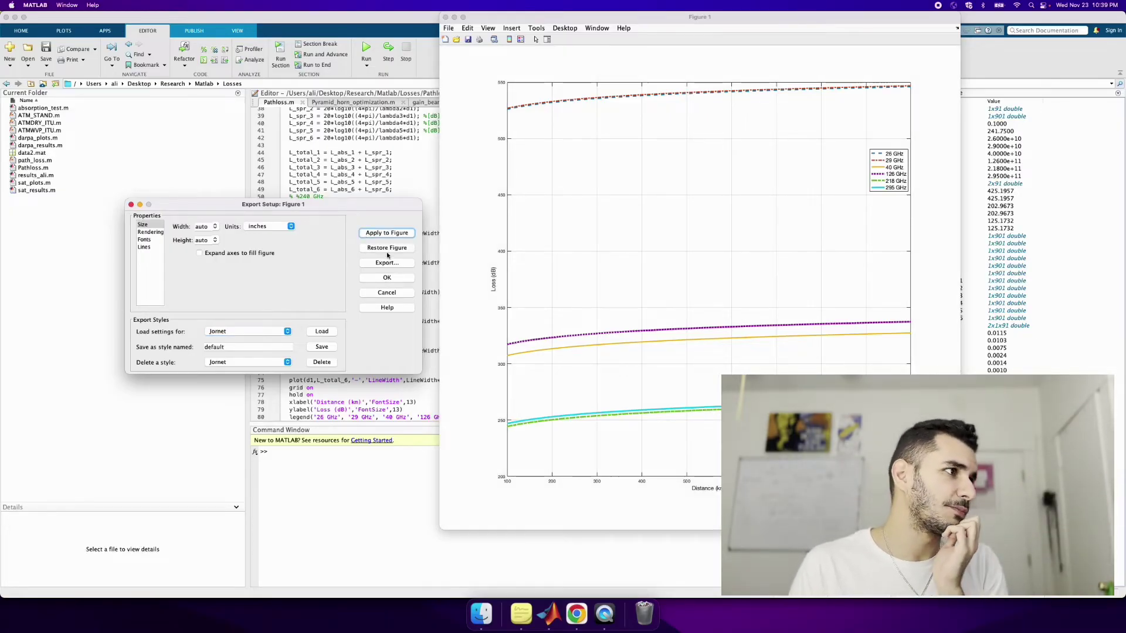
Apply the default style at Width 8, Height 6 with Expand axes, then move the legend lower.
{"action": "left_click", "coordinate": [265, 331]}
{"action": "left_click", "coordinate": [265, 342]}
{"action": "left_click", "coordinate": [399, 234]}
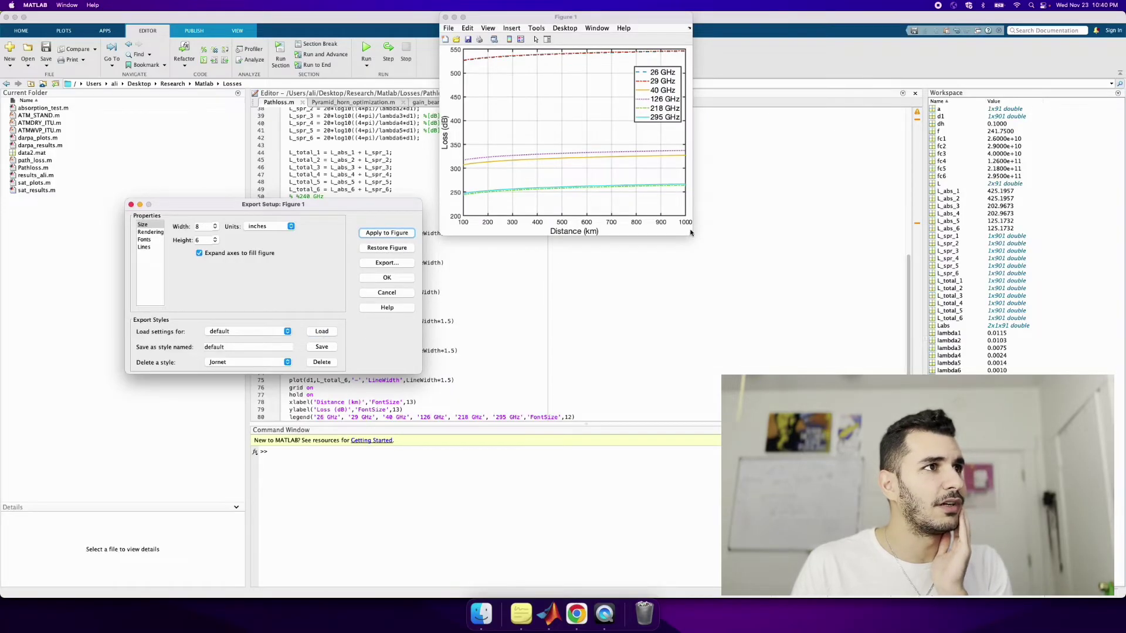
{"action": "left_click", "coordinate": [463, 17]}
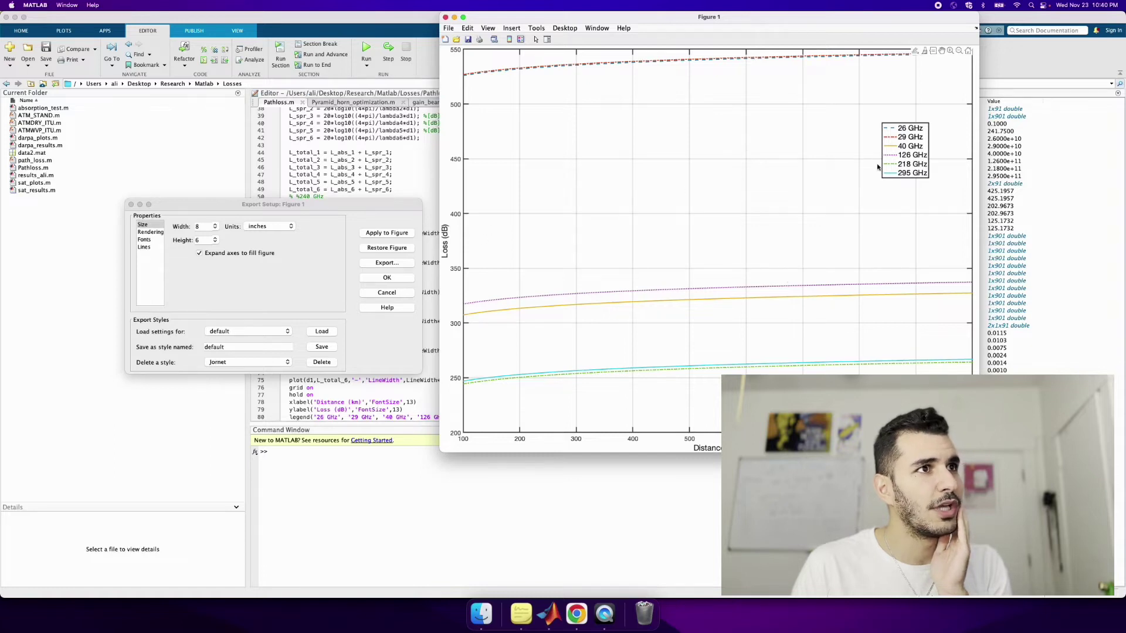
{"action": "left_click_drag", "start_coordinate": [899, 158], "coordinate": [884, 243]}
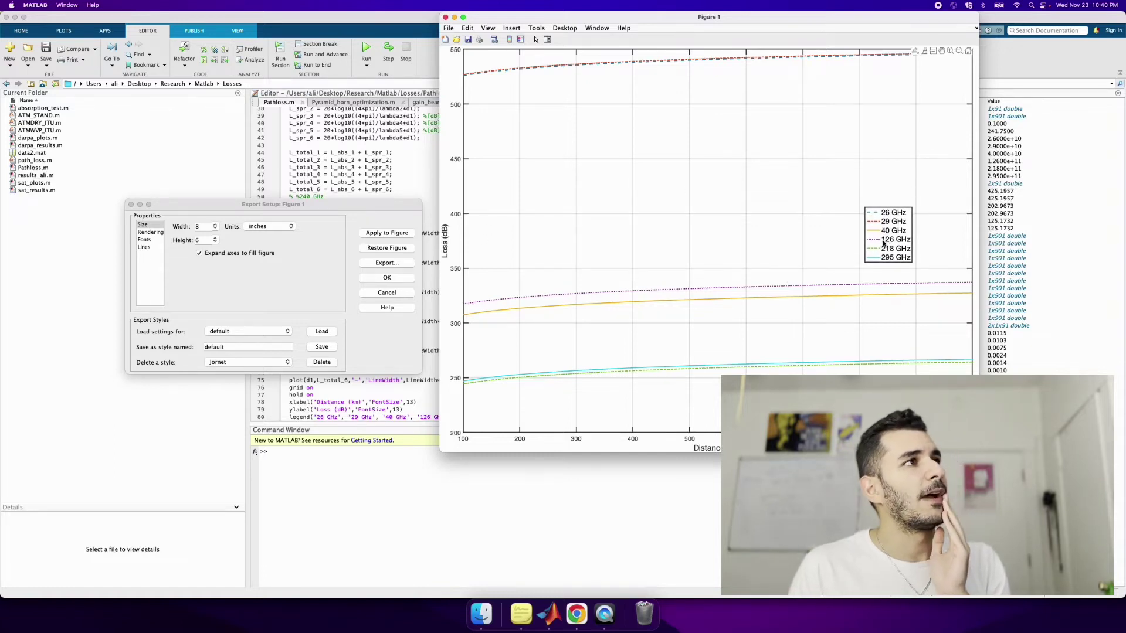
{"action": "left_click", "coordinate": [449, 28]}
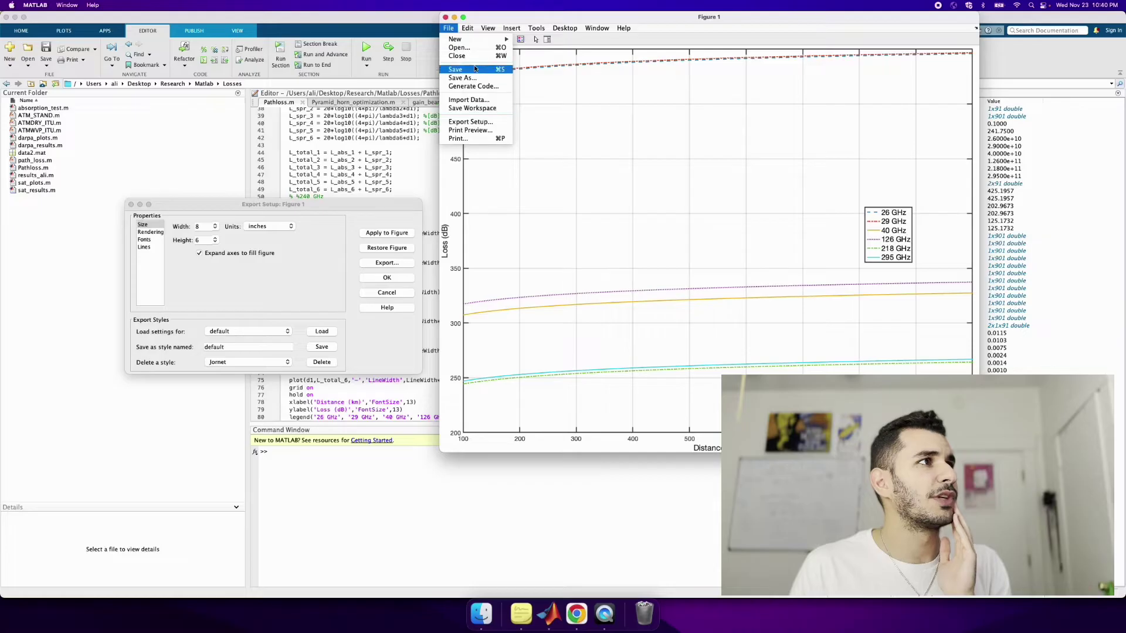
{"action": "left_click", "coordinate": [609, 221]}
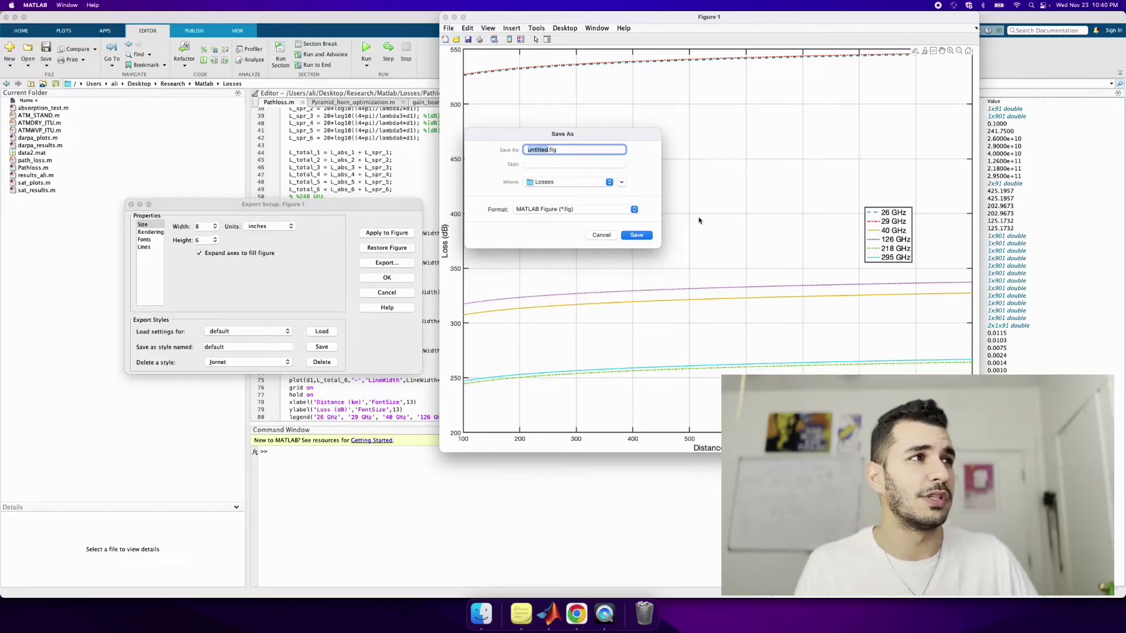
{"action": "key", "text": "Escape"}
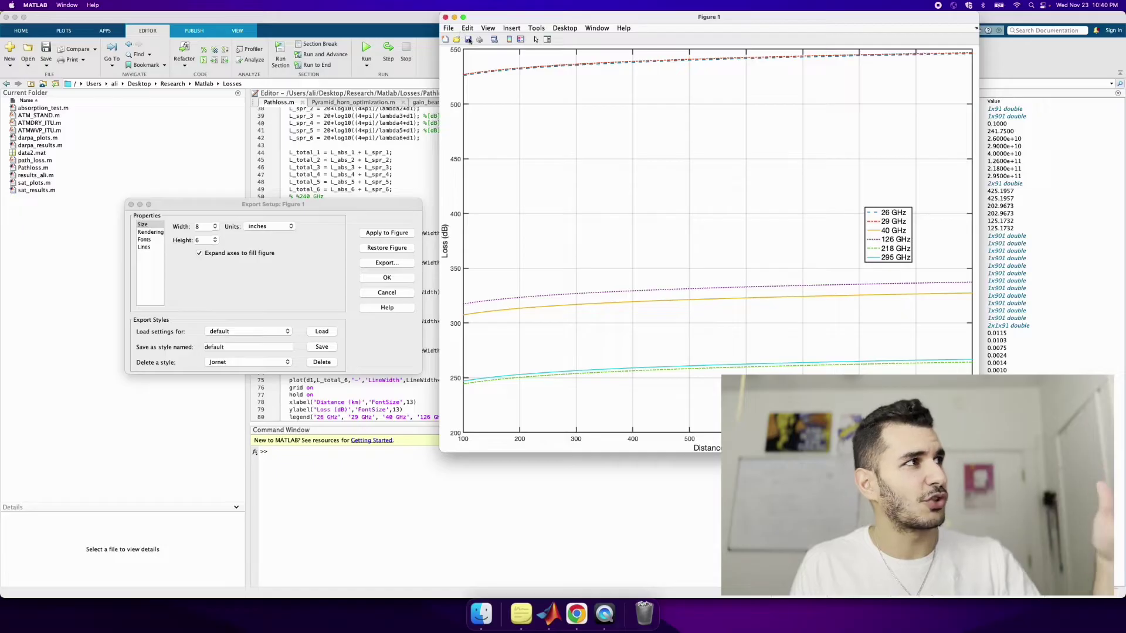
Open Pyramid_horn_optimization.m in the MATLAB editor, then open a new Chrome tab.
{"action": "left_click", "coordinate": [368, 128]}
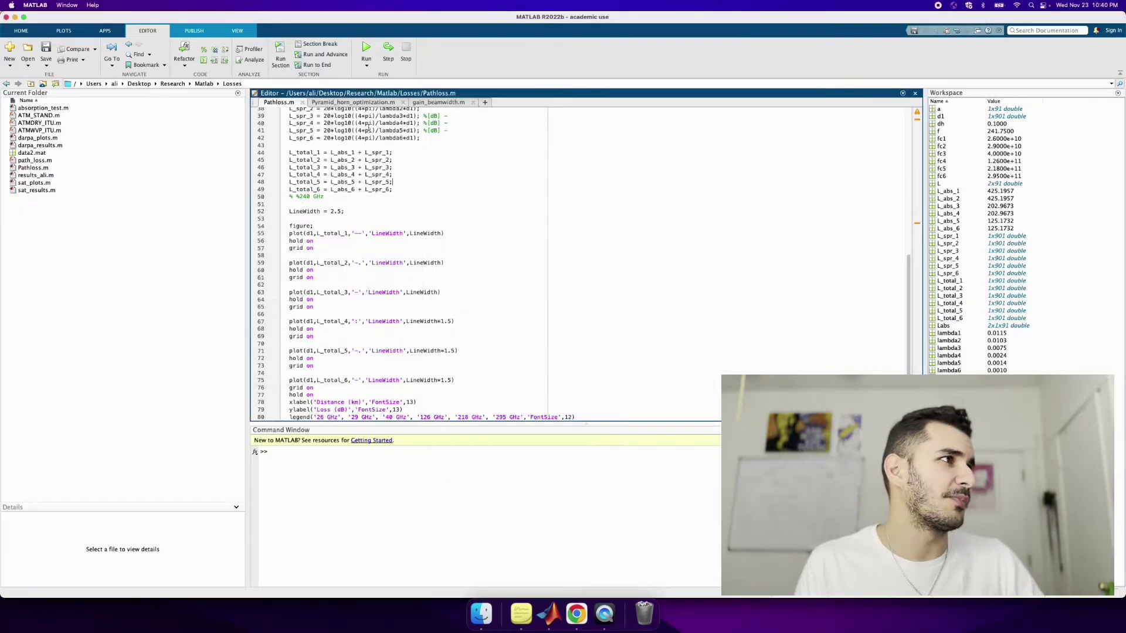
{"action": "left_click", "coordinate": [386, 104]}
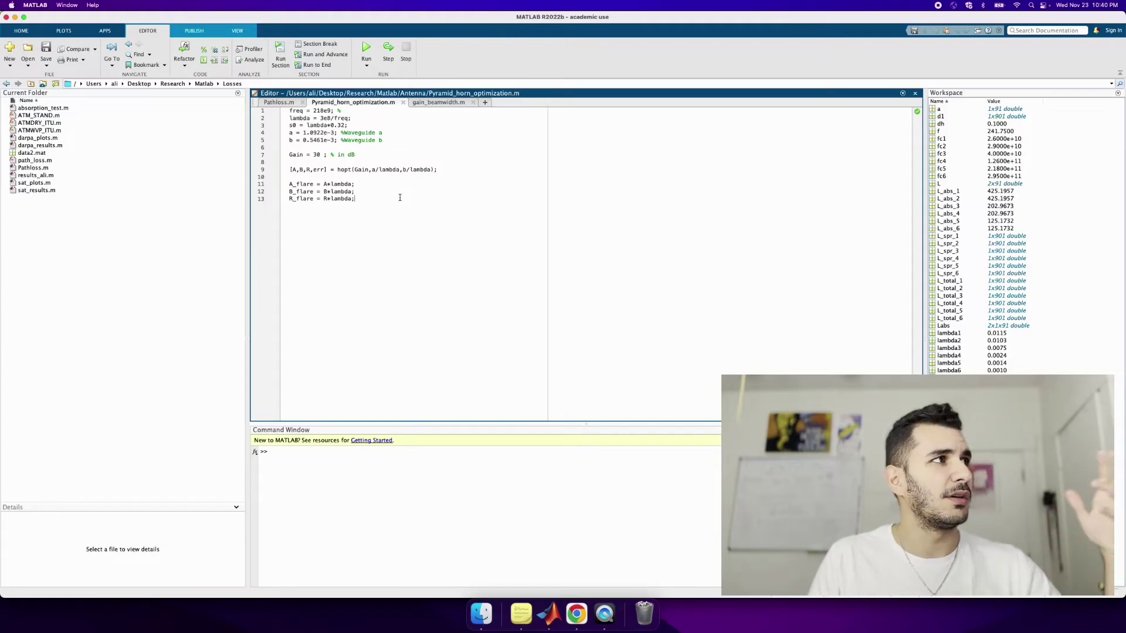
{"action": "left_click", "coordinate": [414, 225]}
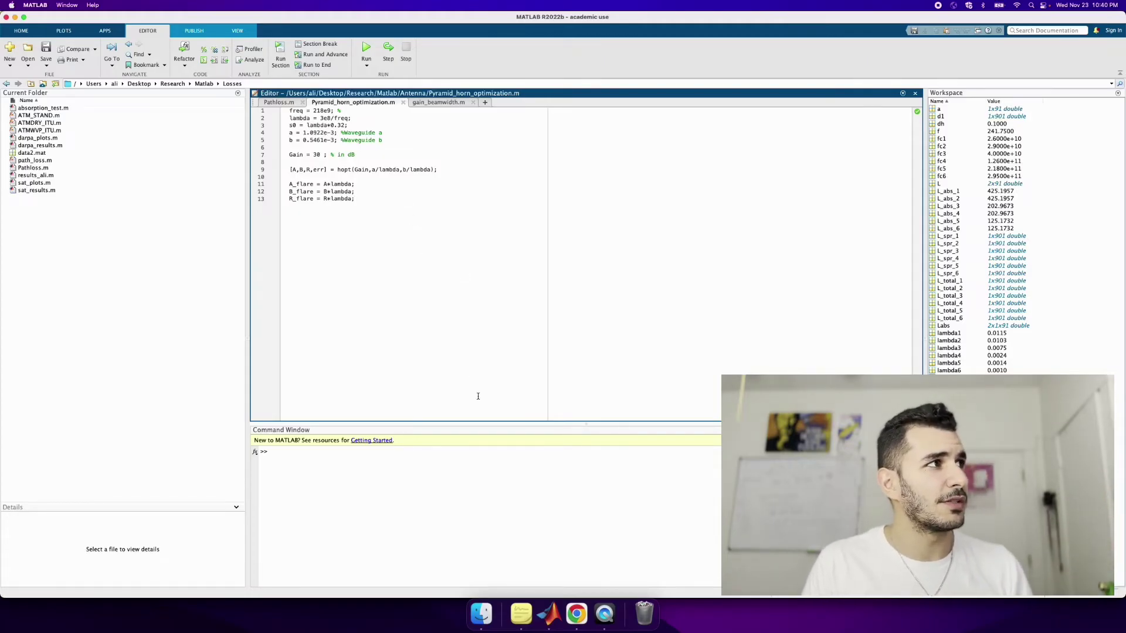
{"action": "left_click", "coordinate": [576, 614]}
{"action": "left_click", "coordinate": [472, 23]}
Search Google Images for 'pyramid horn' and preview the Semantic Scholar horn antenna picture.
{"action": "type", "text": "pyramid horn"}
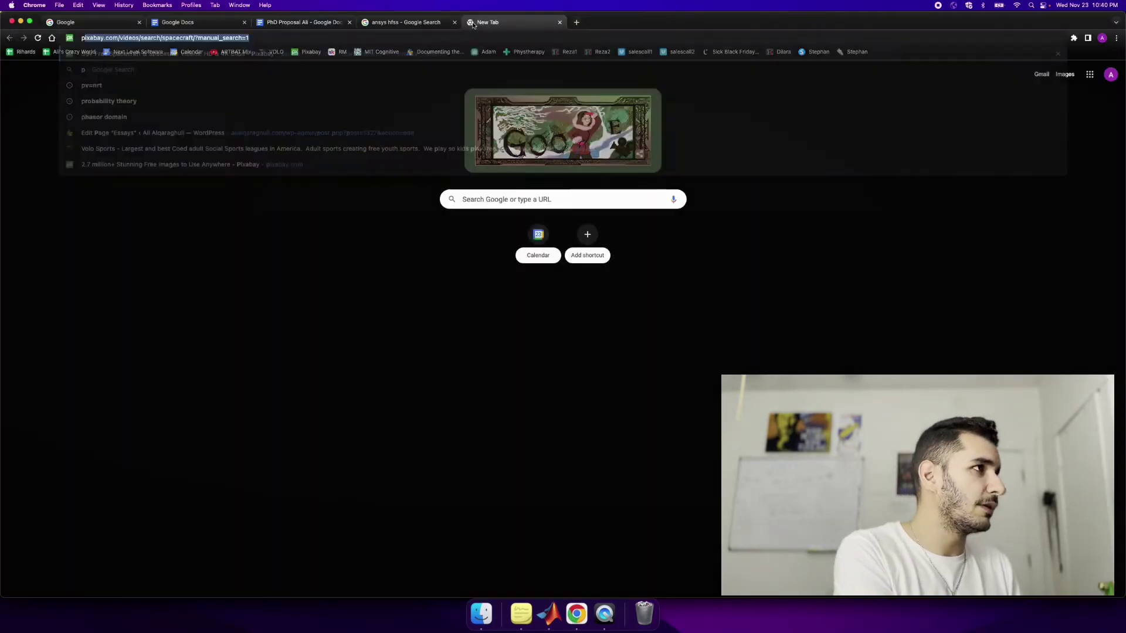
{"action": "key", "text": "Return"}
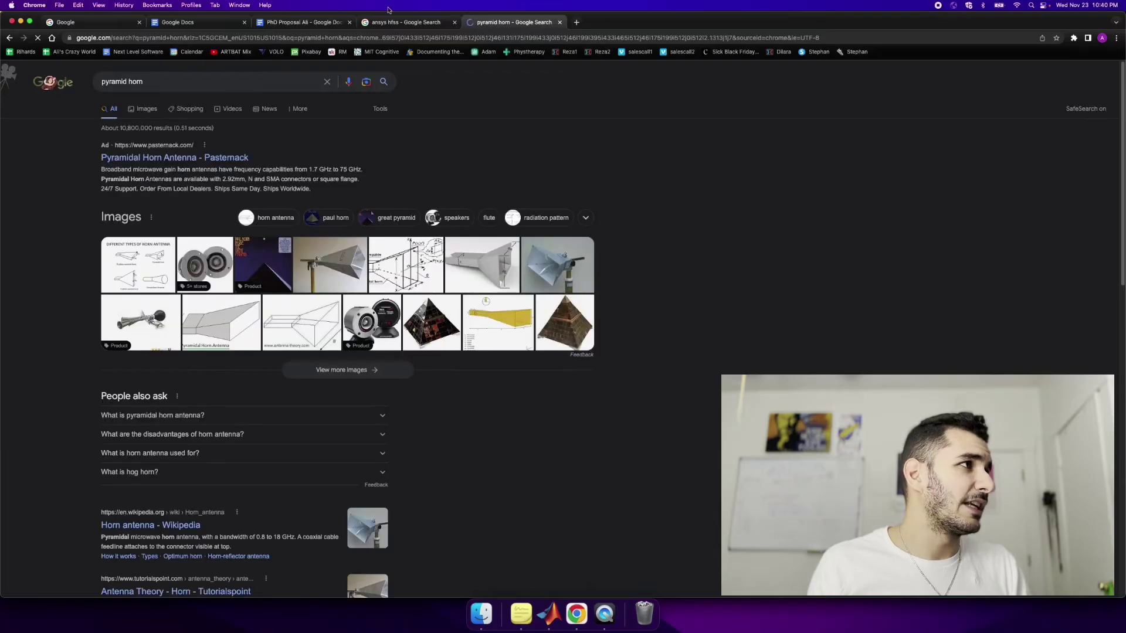
{"action": "left_click", "coordinate": [168, 217]}
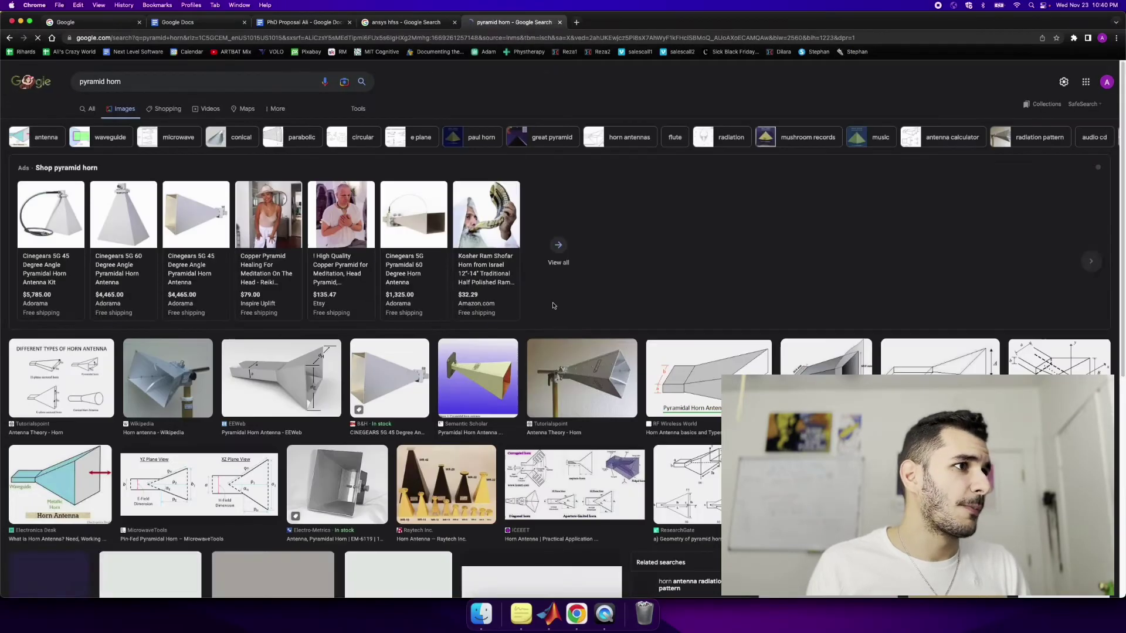
{"action": "left_click", "coordinate": [469, 384]}
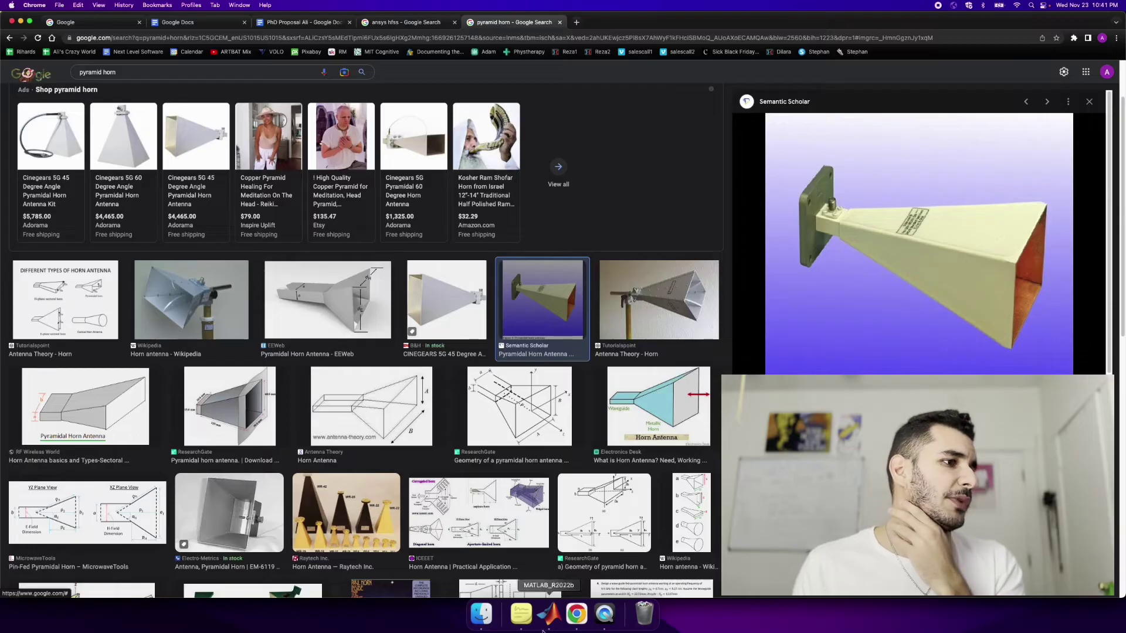
{"action": "left_click", "coordinate": [548, 613]}
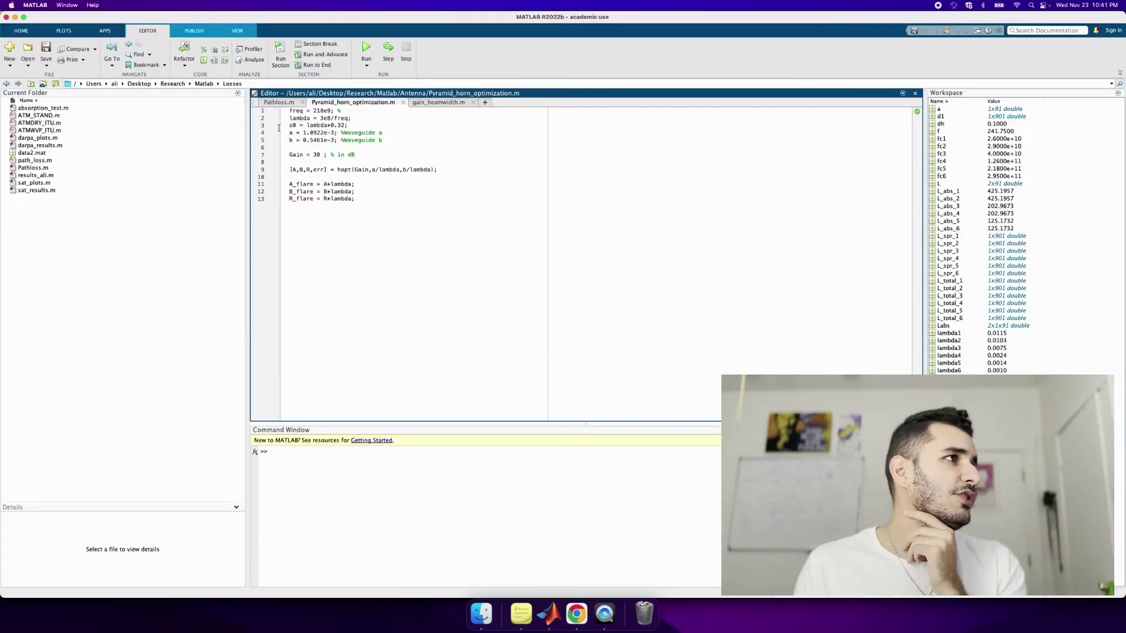
{"action": "triple_click", "coordinate": [336, 109]}
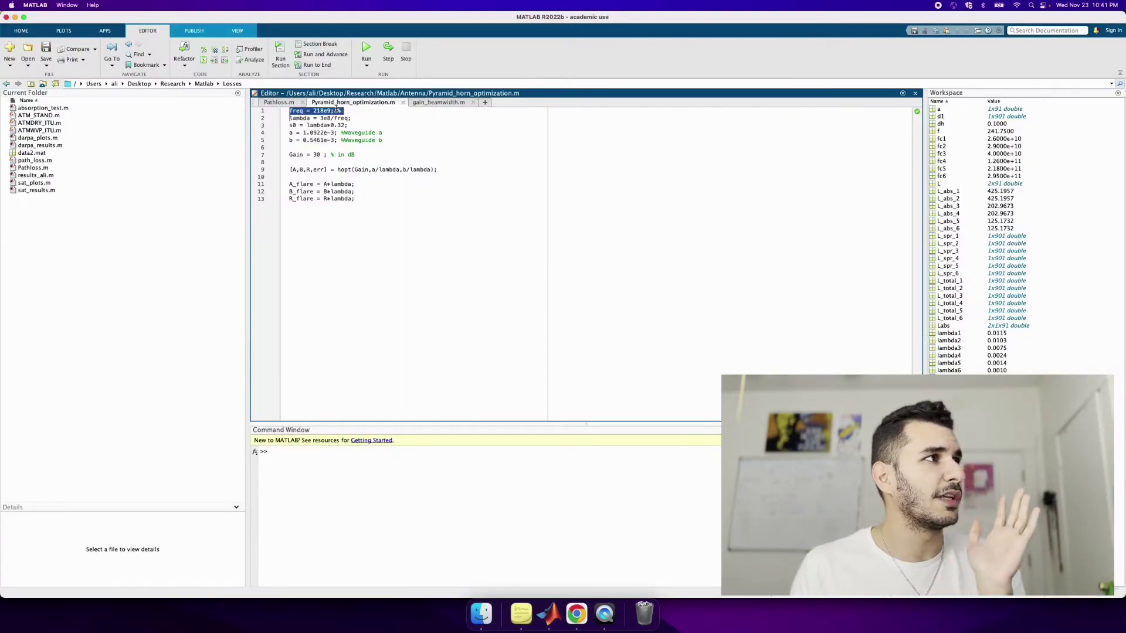
{"action": "triple_click", "coordinate": [341, 118]}
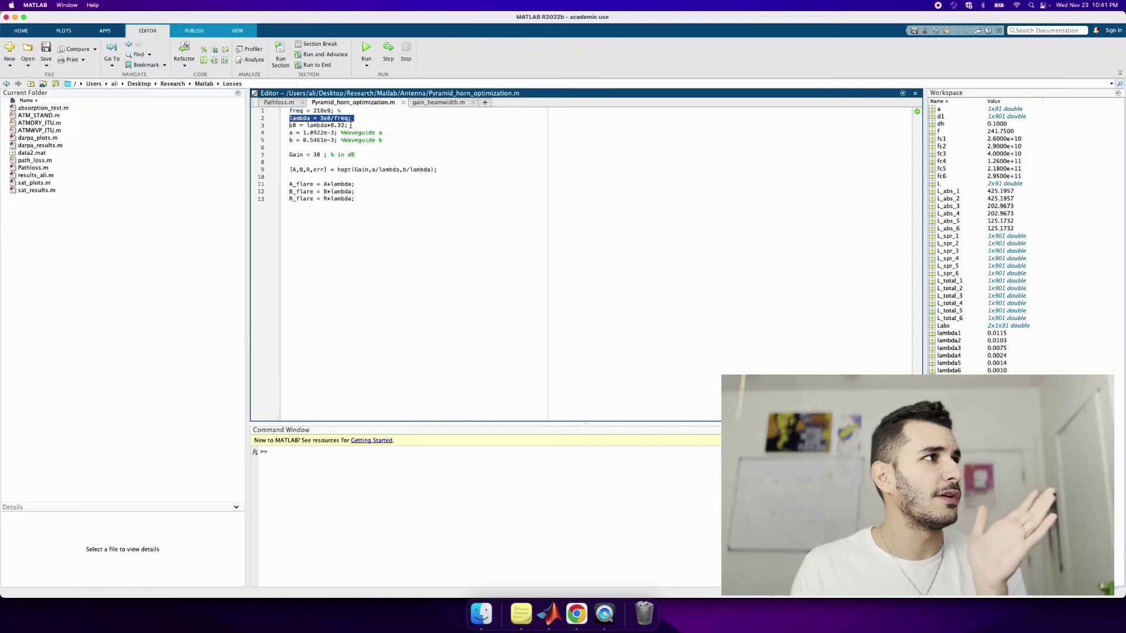
{"action": "triple_click", "coordinate": [352, 126]}
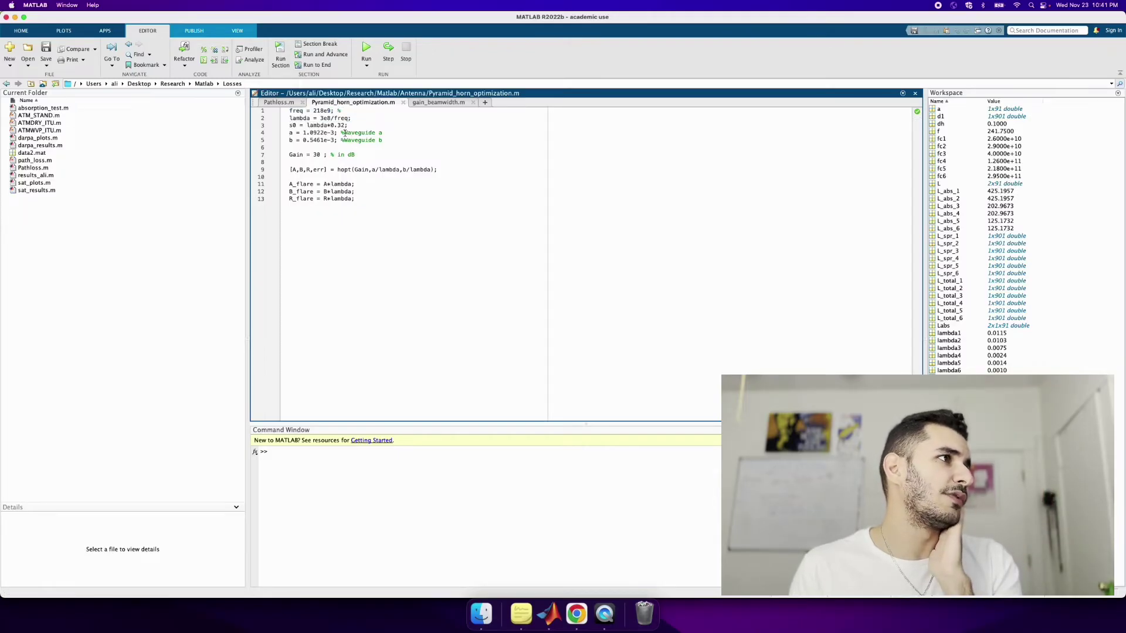
{"action": "triple_click", "coordinate": [367, 132]}
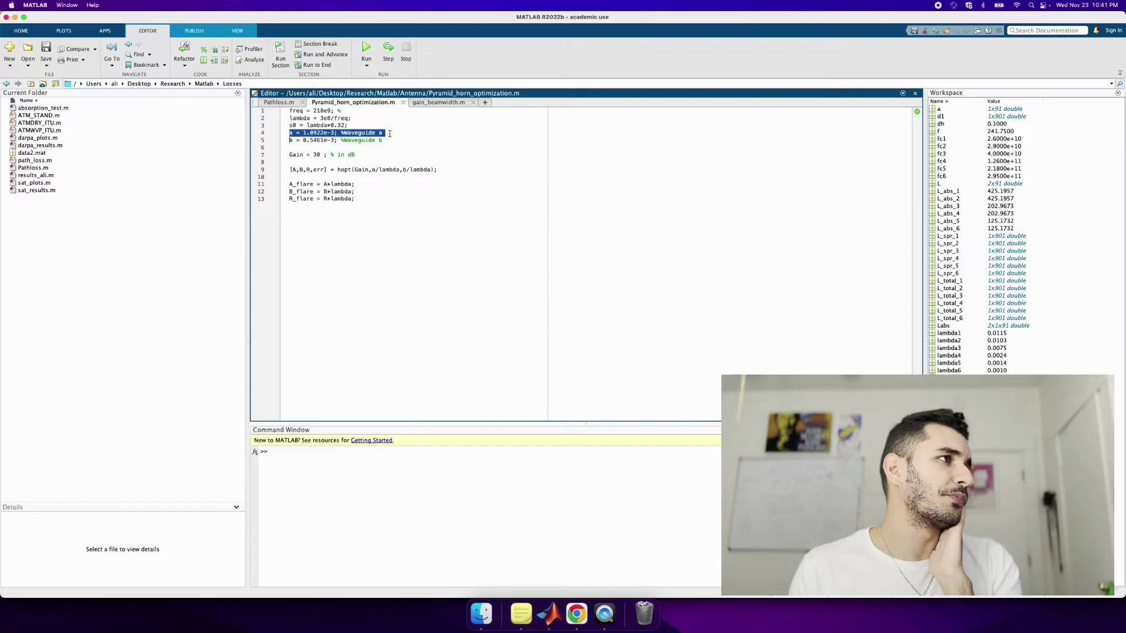
{"action": "triple_click", "coordinate": [364, 140]}
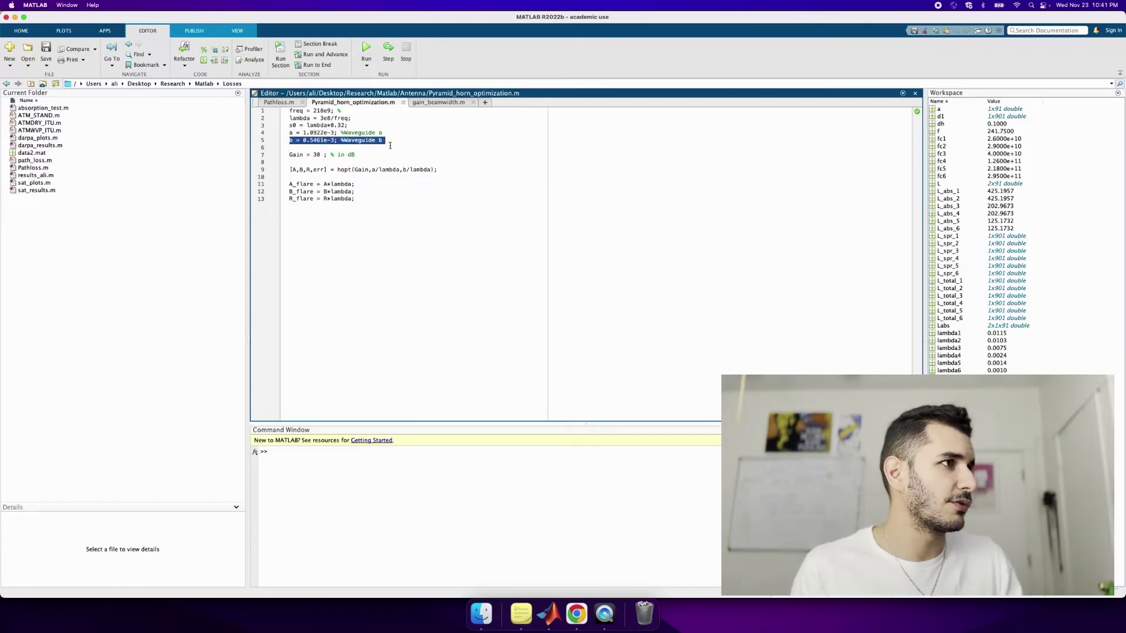
{"action": "key", "text": "super+Tab"}
{"action": "left_click", "coordinate": [327, 299]}
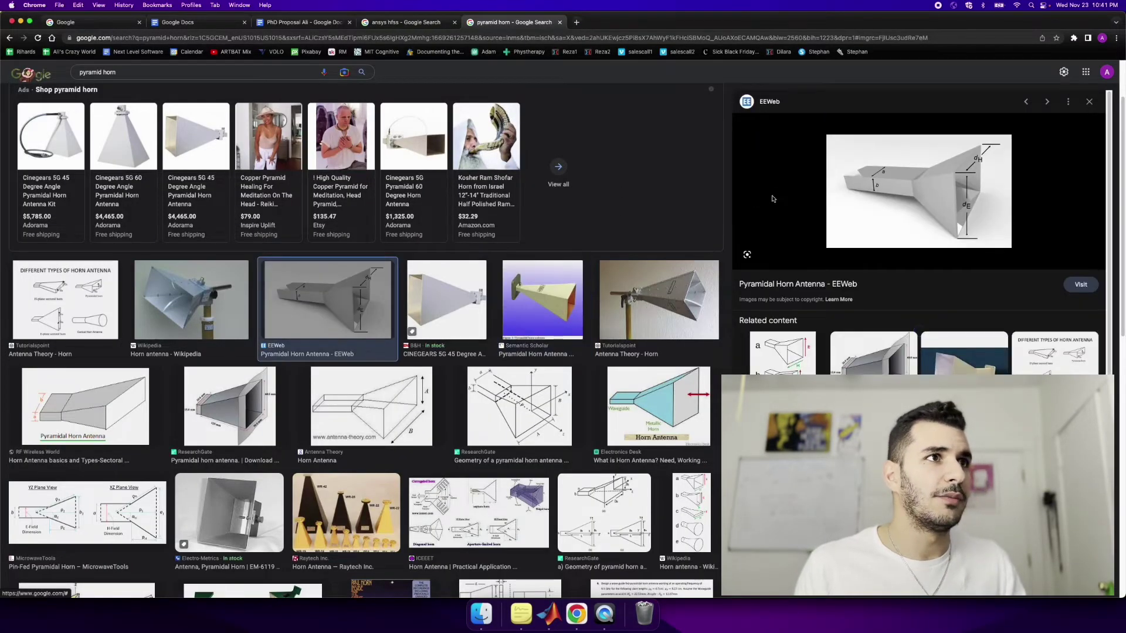
{"action": "key", "text": "super+Tab"}
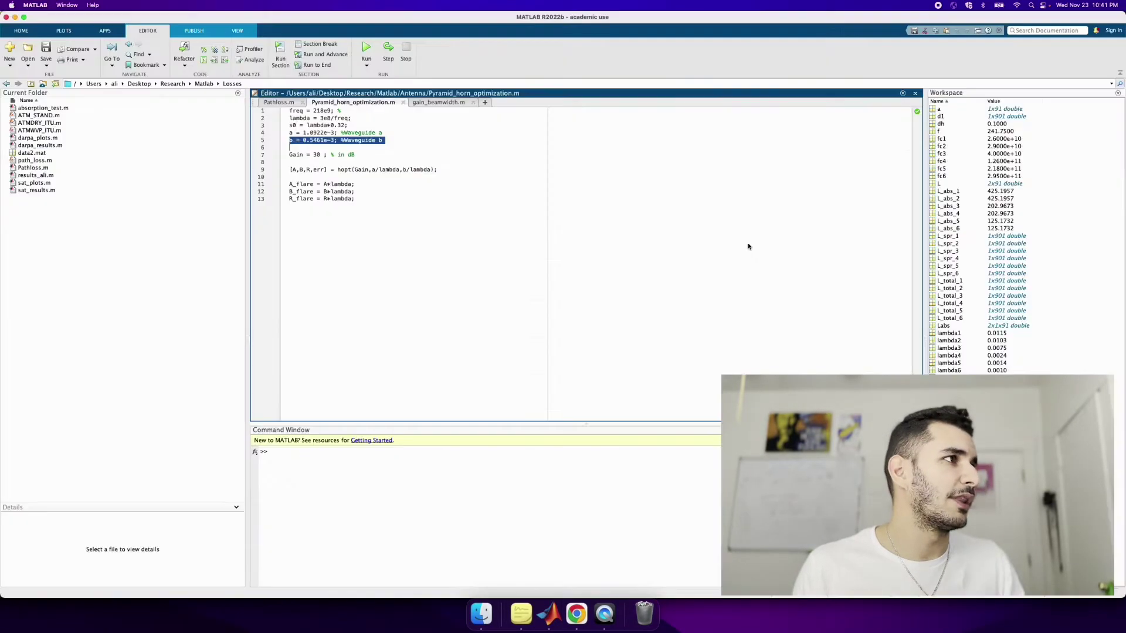
{"action": "triple_click", "coordinate": [323, 154]}
{"action": "left_click", "coordinate": [369, 155]}
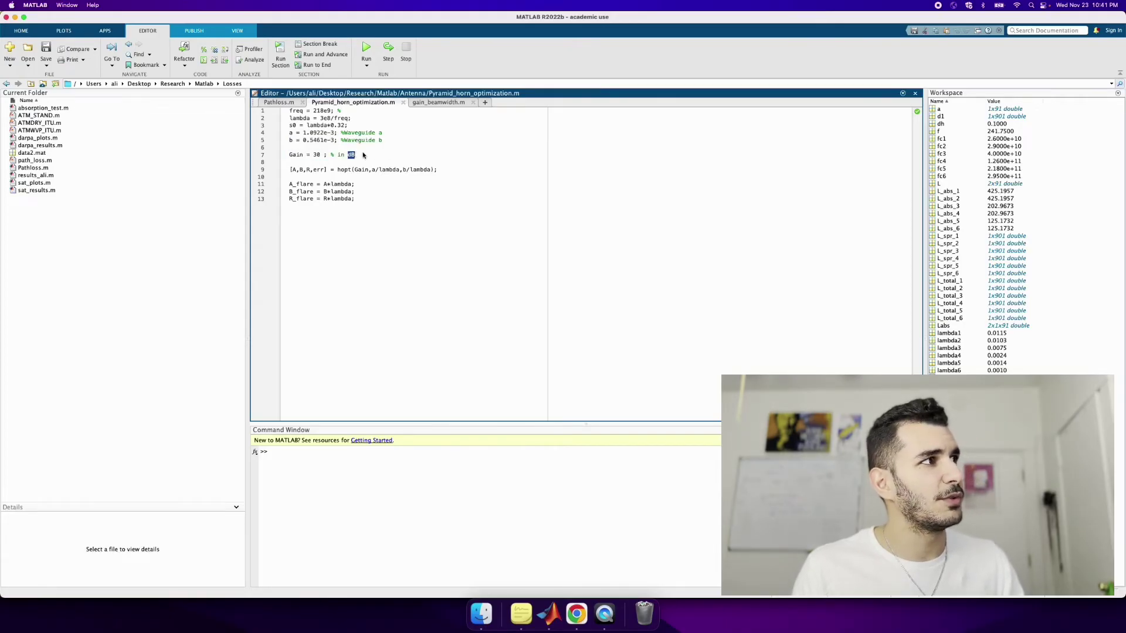
{"action": "triple_click", "coordinate": [364, 156]}
{"action": "triple_click", "coordinate": [362, 170]}
{"action": "left_click", "coordinate": [346, 170]}
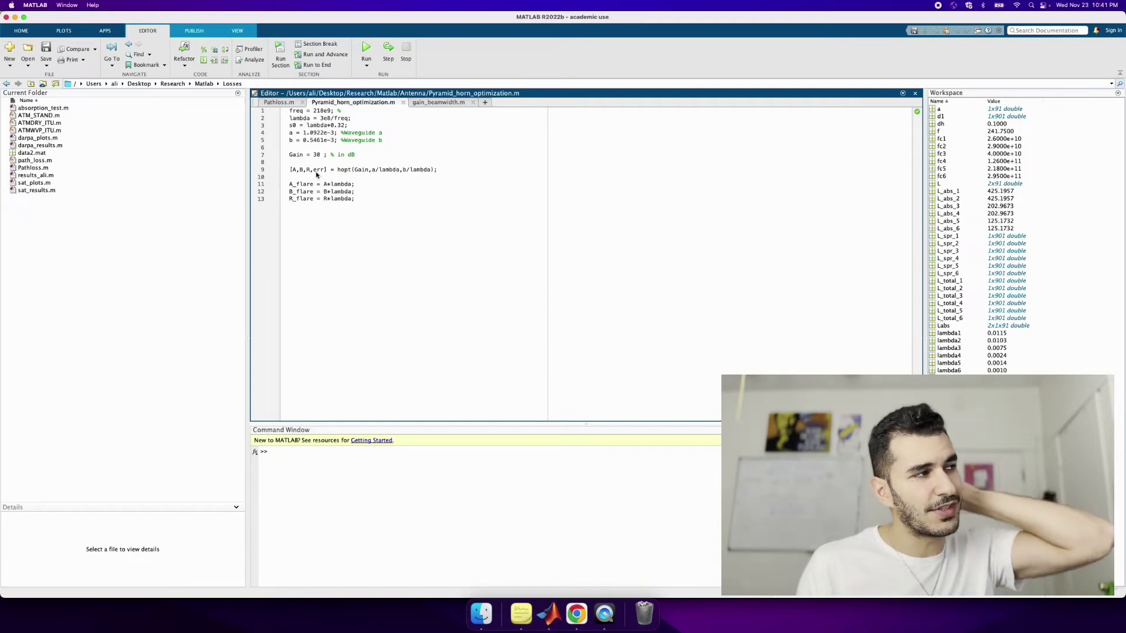
{"action": "key", "text": "super+Tab"}
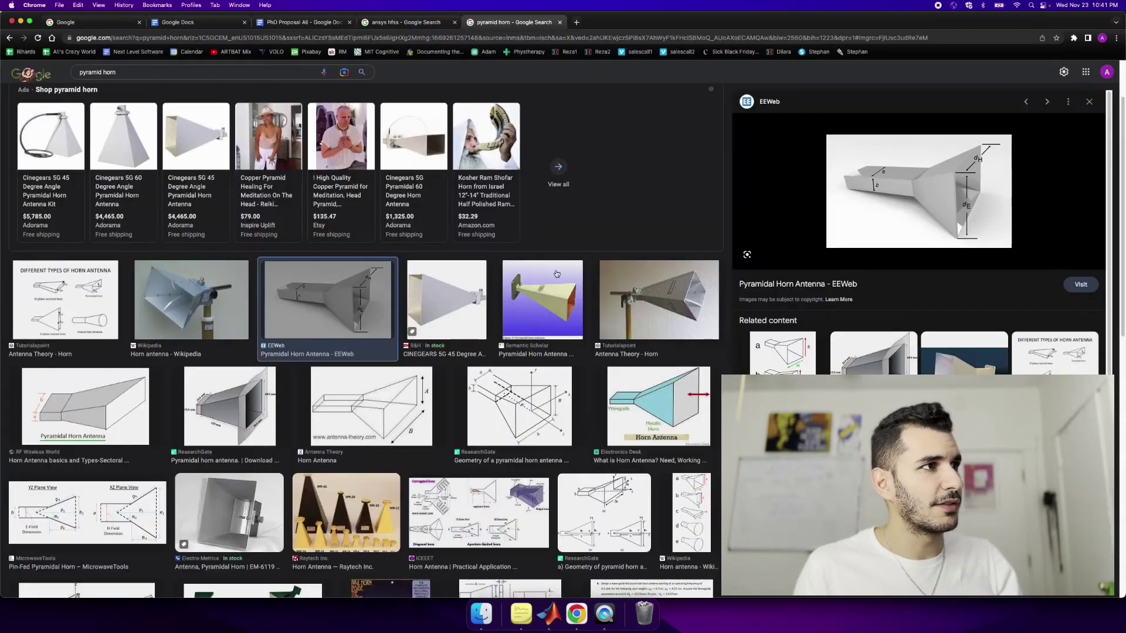
{"action": "key", "text": "super+Tab"}
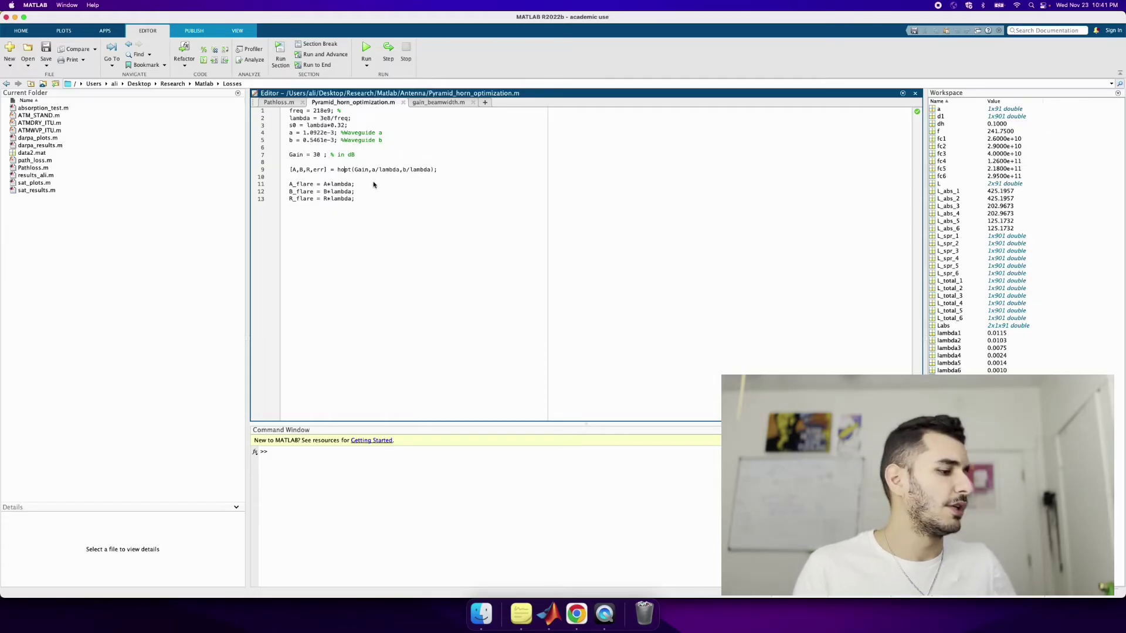
Bring up the gain_beamwidth.m script in MATLAB, glancing at the pyramid horn image results.
{"action": "left_click", "coordinate": [420, 103]}
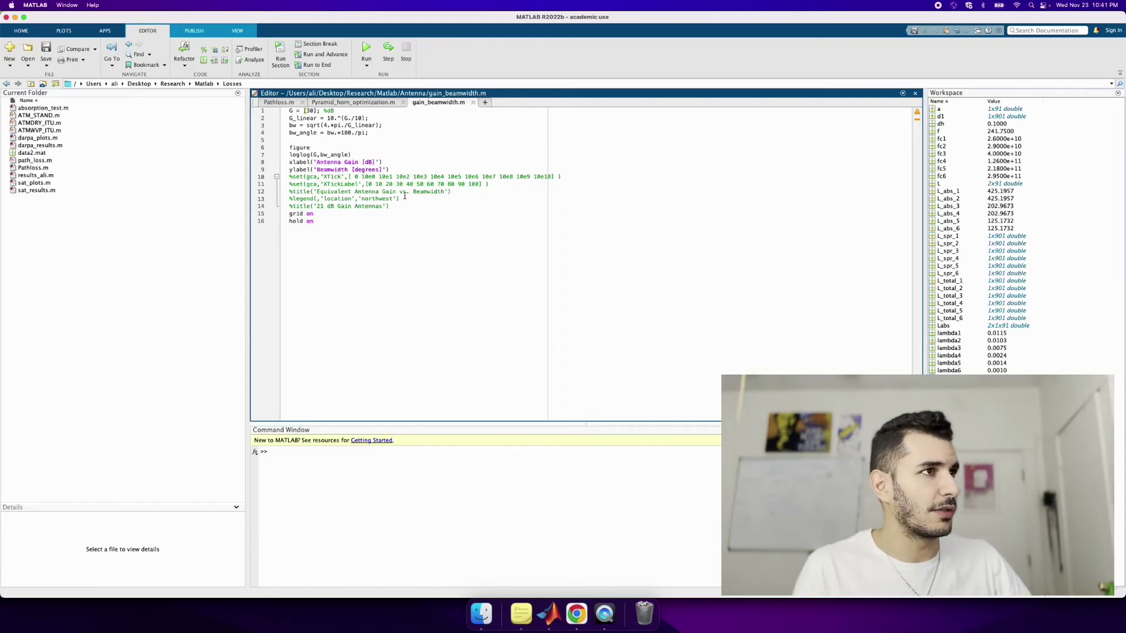
{"action": "key", "text": "super+Tab"}
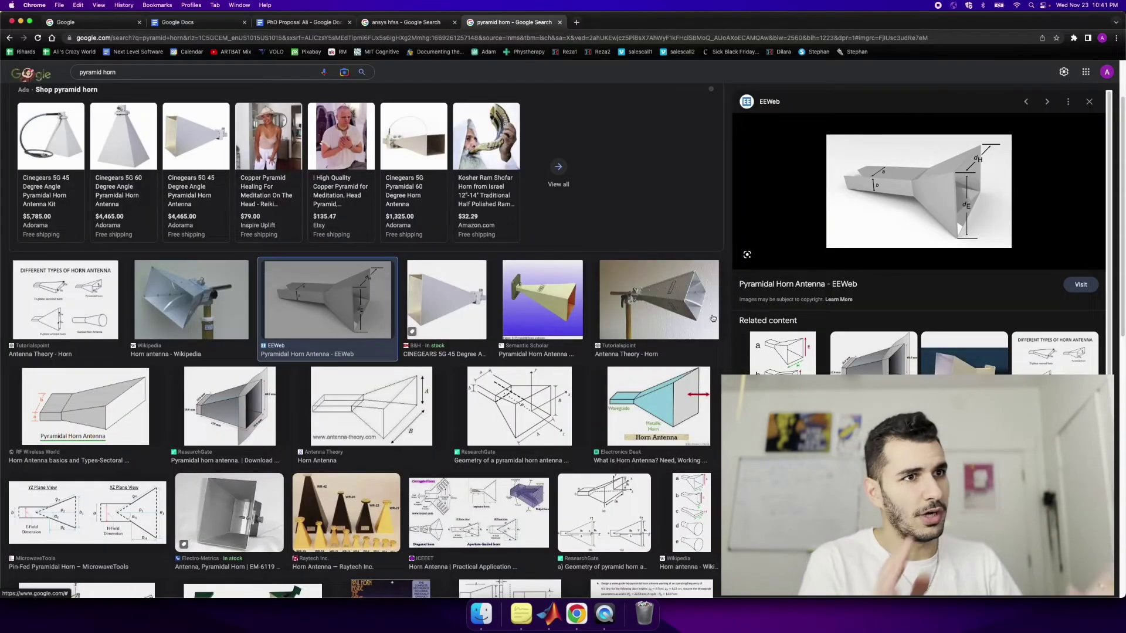
{"action": "key", "text": "super+Tab"}
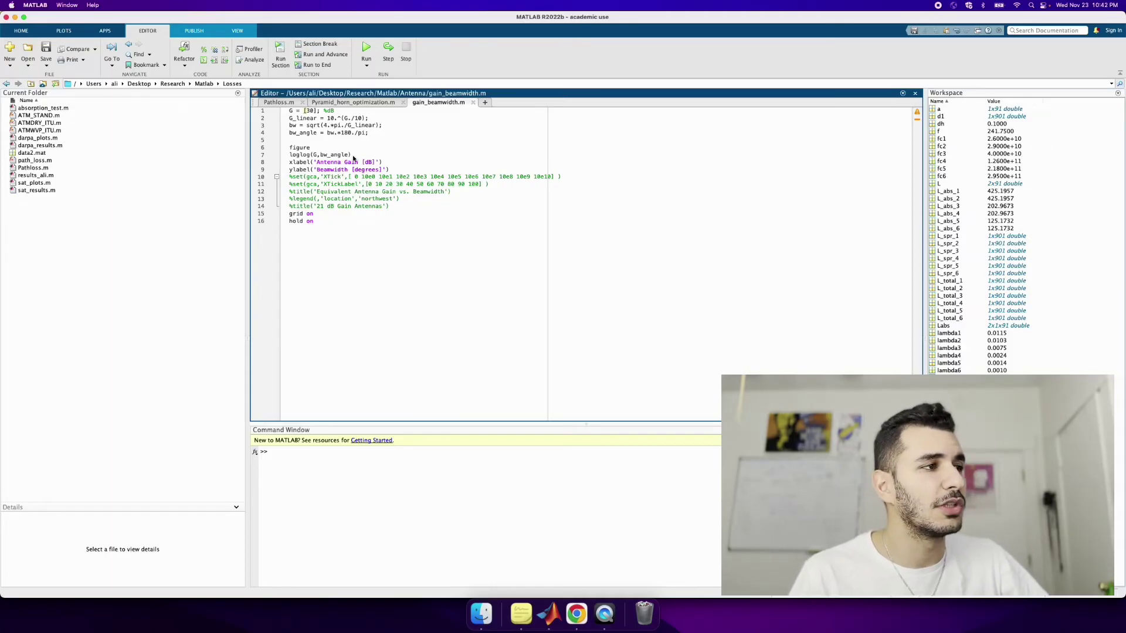
Compare the pyramid horn images with the scripts, then open a blank new Chrome tab.
{"action": "left_click", "coordinate": [576, 614]}
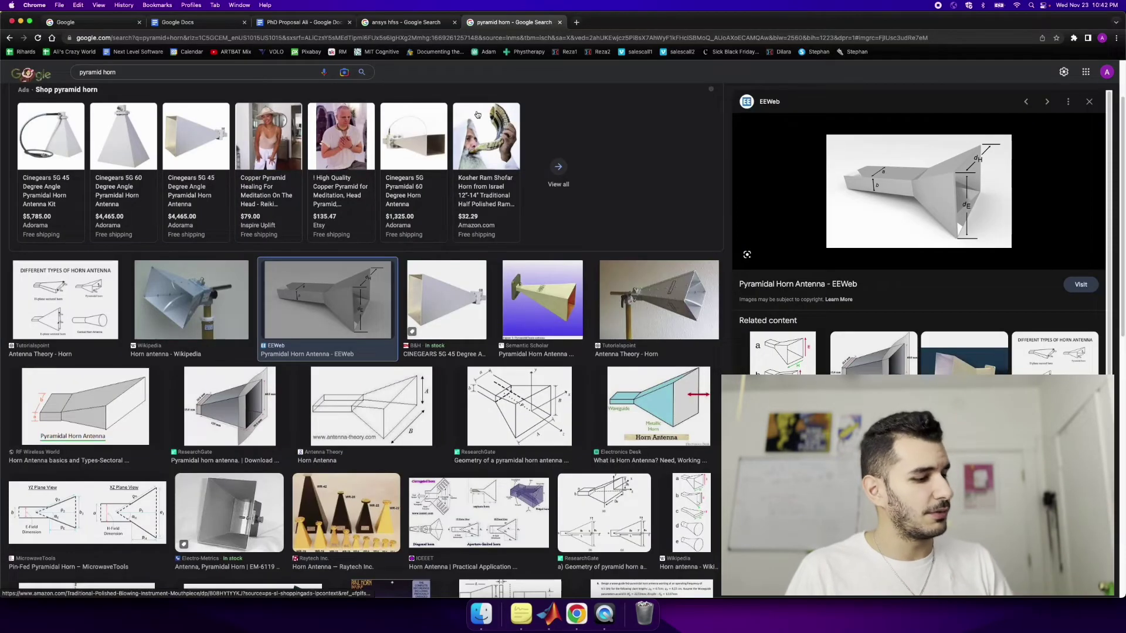
{"action": "key", "text": "super+Tab"}
{"action": "key", "text": "super+Tab"}
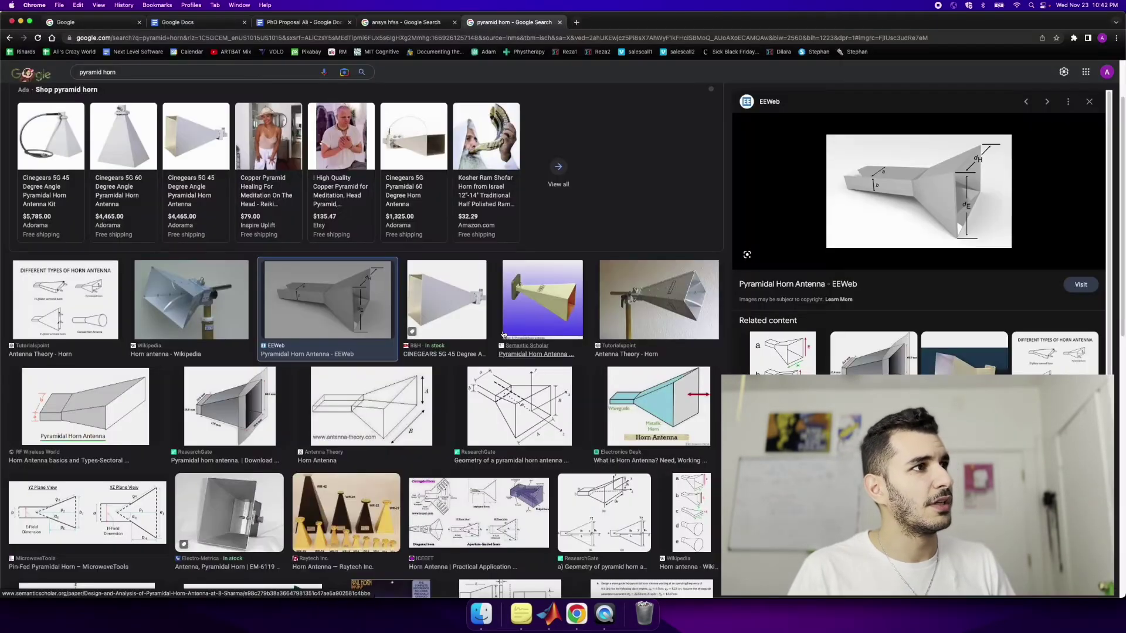
{"action": "key", "text": "super+Tab"}
{"action": "key", "text": "super+Tab"}
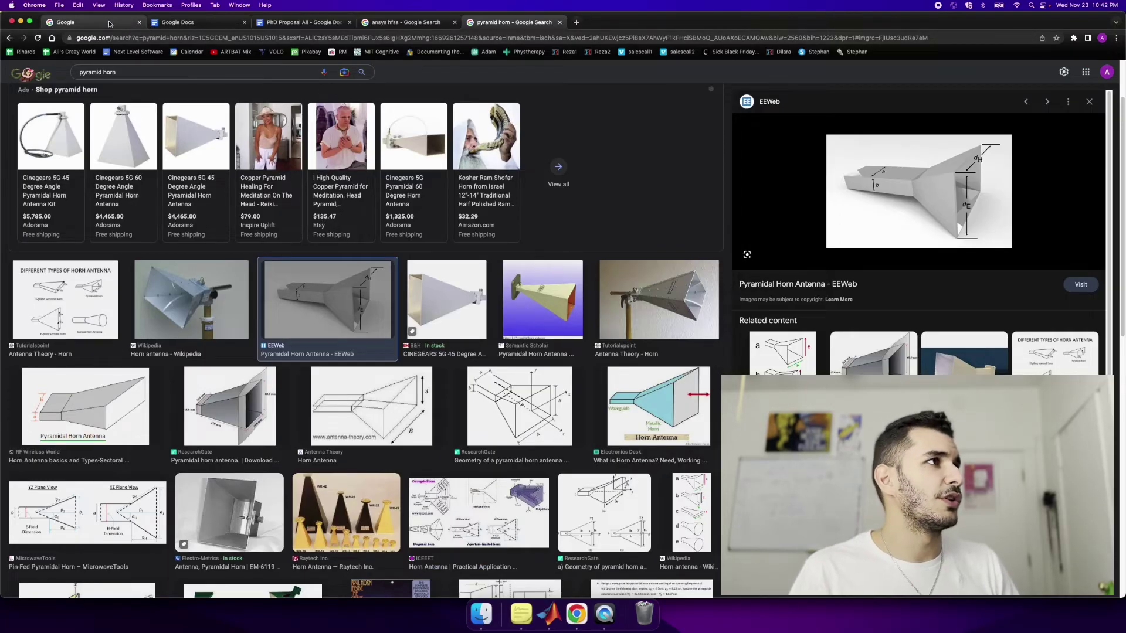
{"action": "left_click", "coordinate": [576, 22]}
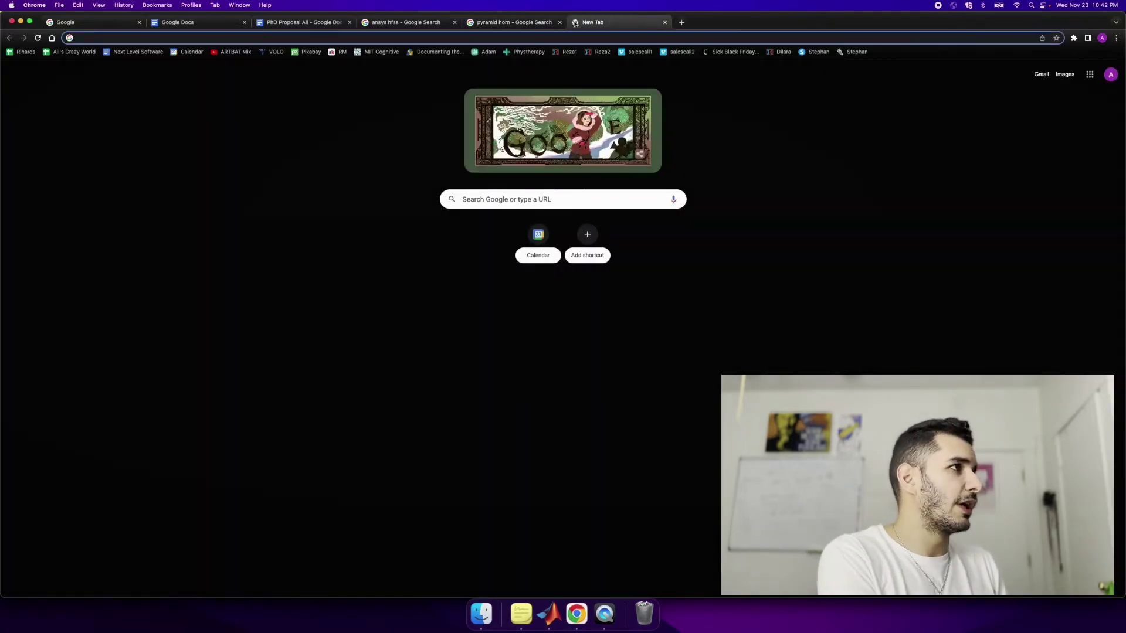
Load Overleaf and open the JCS+OAM IEEE Aeroconf project.
{"action": "type", "text": "over"}
{"action": "key", "text": "Return"}
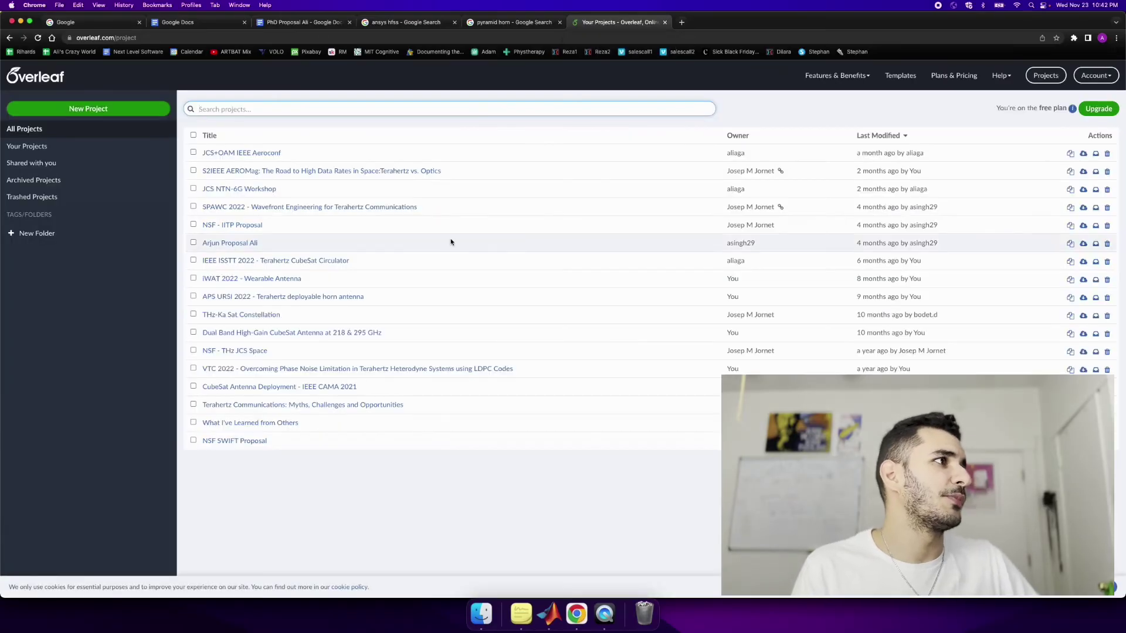
{"action": "left_click", "coordinate": [268, 154]}
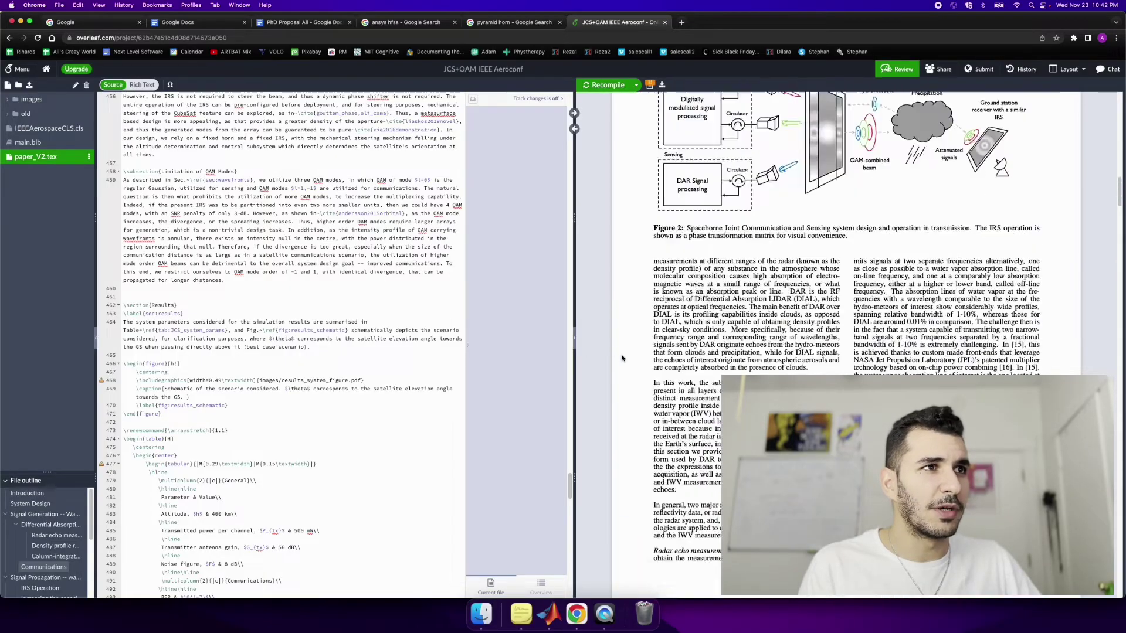
Scroll the compiled PDF to Section 5 Hardware Design and Table 1, then focus the LaTeX source.
{"action": "scroll", "coordinate": [622, 360], "scroll_direction": "down", "scroll_amount": 10}
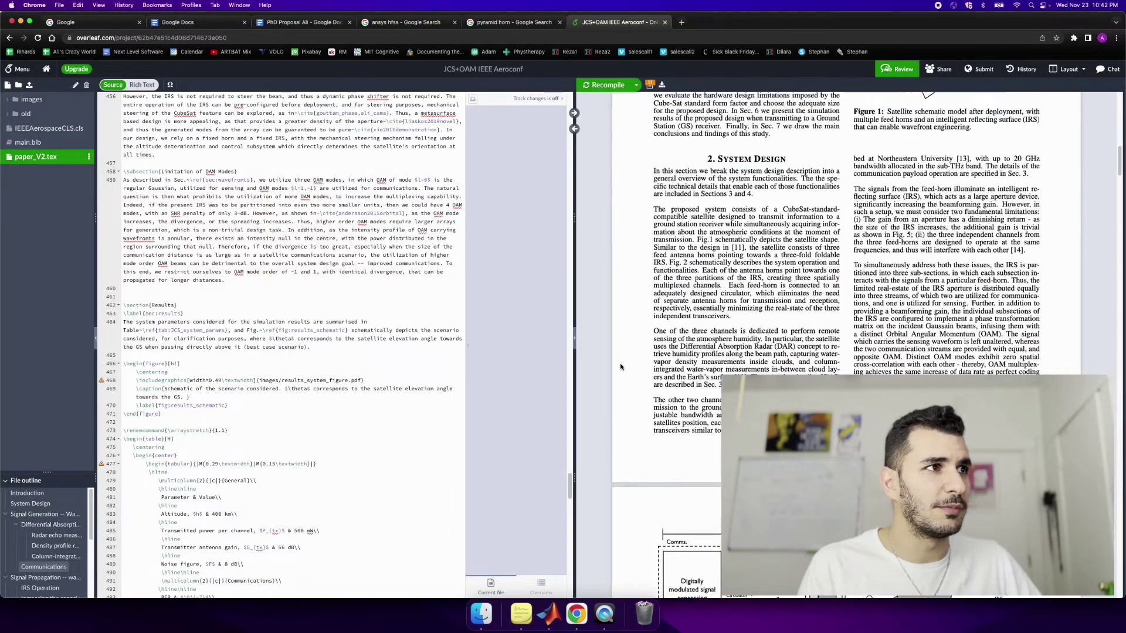
{"action": "scroll", "coordinate": [621, 367], "scroll_direction": "up", "scroll_amount": 7}
{"action": "scroll", "coordinate": [563, 310], "scroll_direction": "up", "scroll_amount": 15}
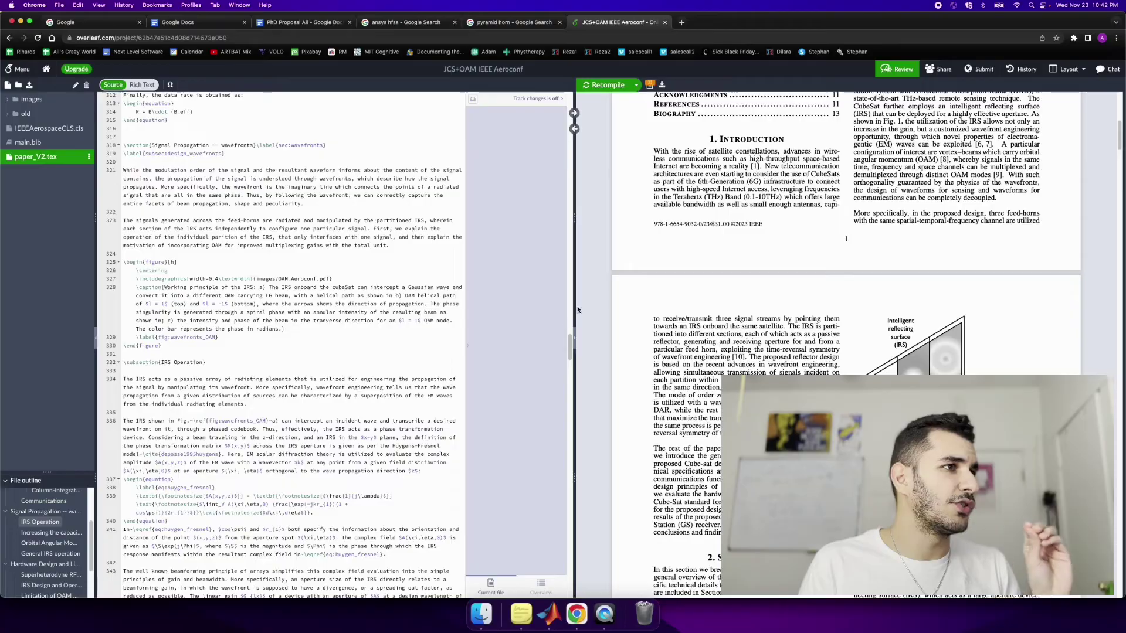
{"action": "scroll", "coordinate": [577, 309], "scroll_direction": "up", "scroll_amount": 8}
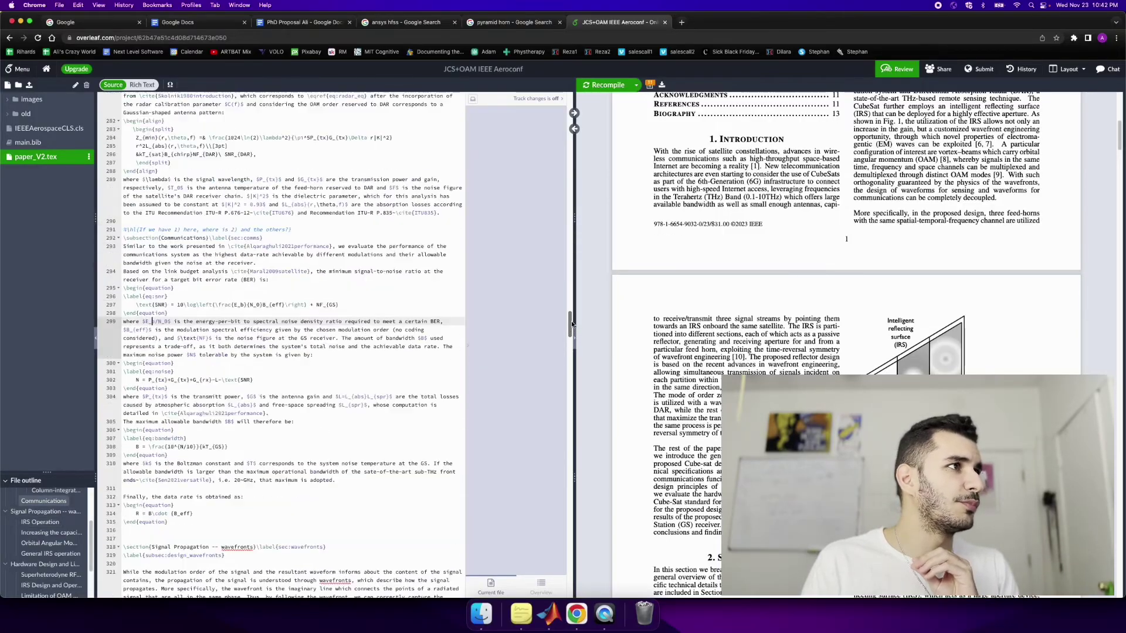
{"action": "left_click_drag", "start_coordinate": [572, 324], "coordinate": [559, 135]}
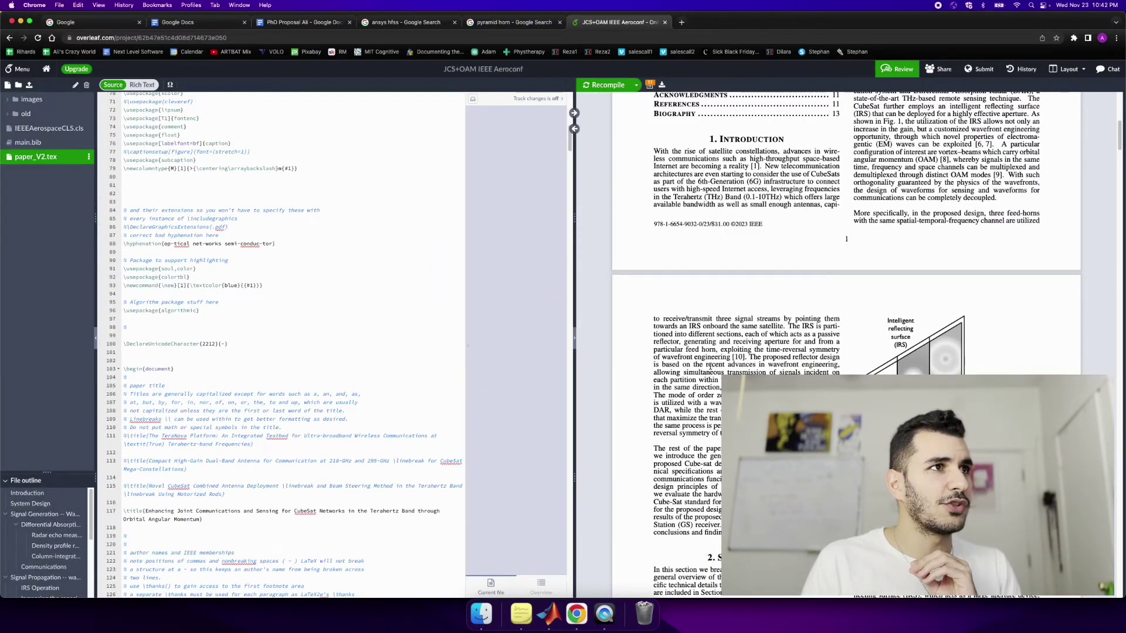
{"action": "scroll", "coordinate": [710, 367], "scroll_direction": "down", "scroll_amount": 10}
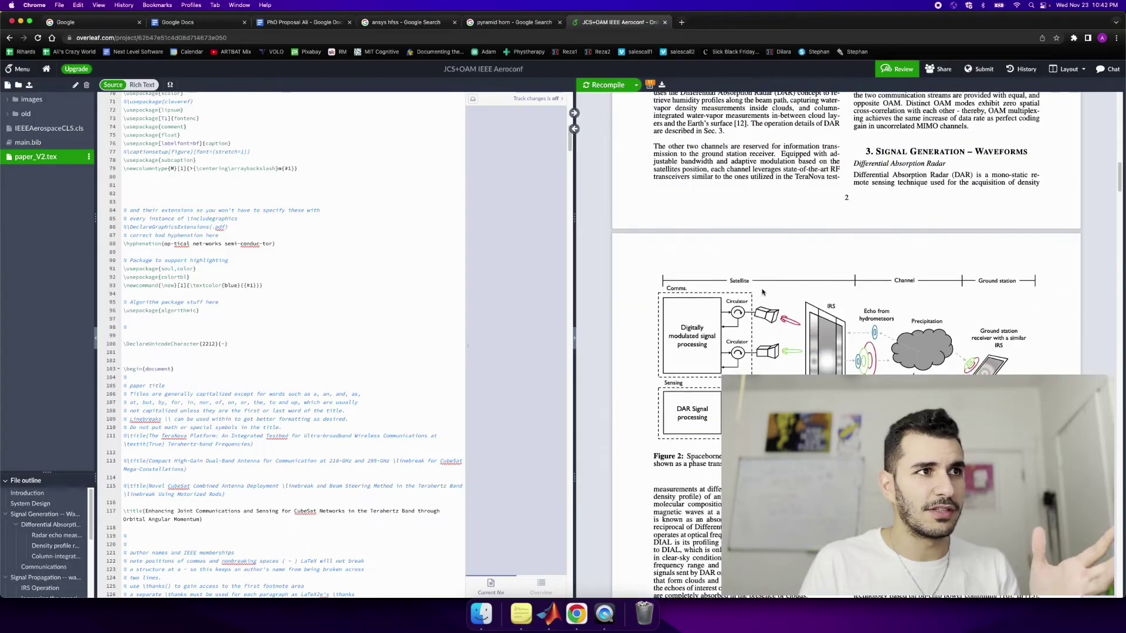
{"action": "scroll", "coordinate": [763, 292], "scroll_direction": "down", "scroll_amount": 3}
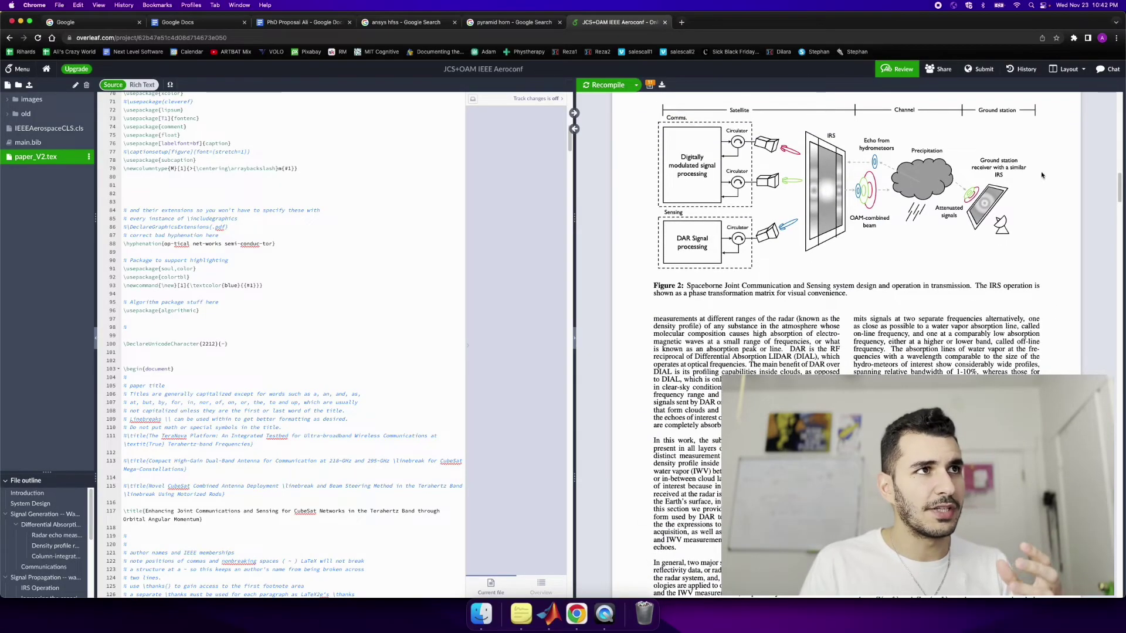
{"action": "scroll", "coordinate": [672, 313], "scroll_direction": "up", "scroll_amount": 1}
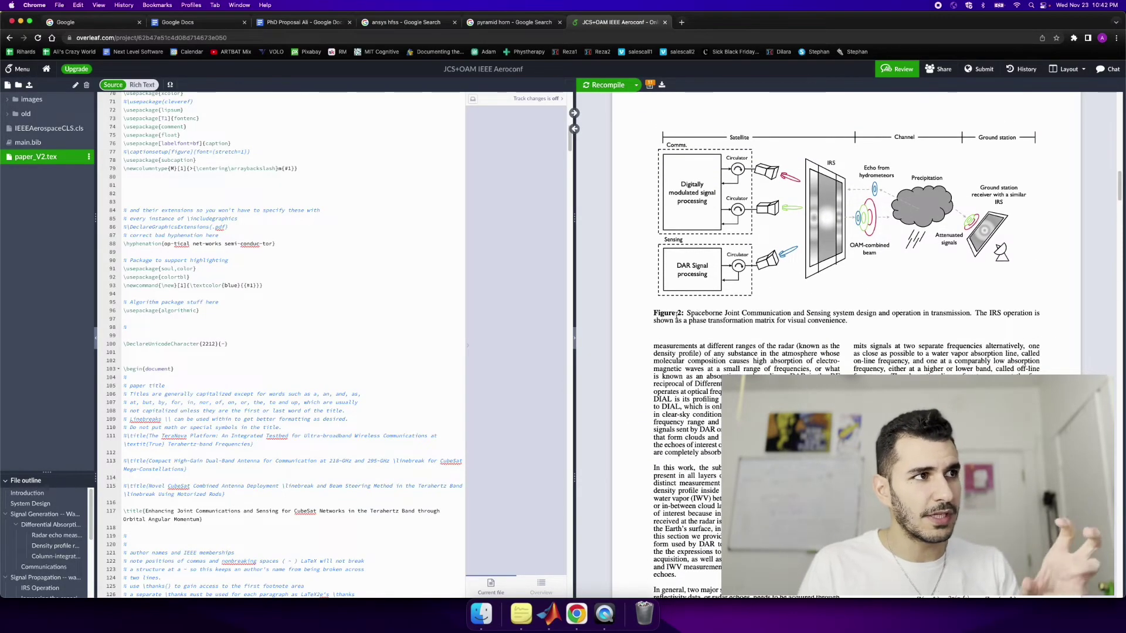
{"action": "scroll", "coordinate": [735, 343], "scroll_direction": "down", "scroll_amount": 3}
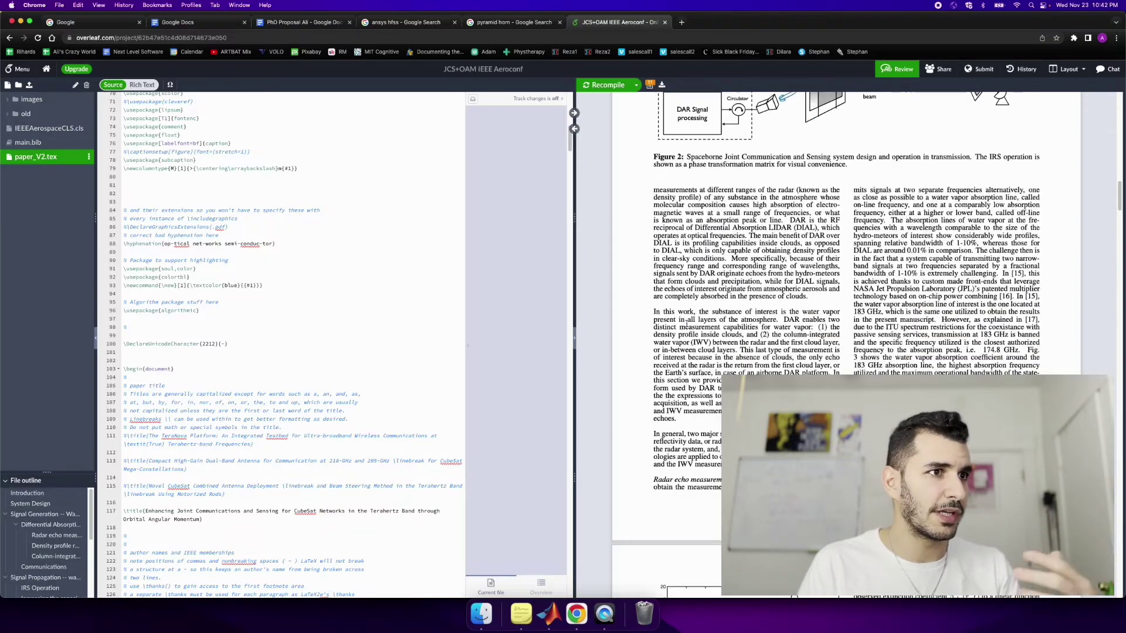
{"action": "scroll", "coordinate": [915, 226], "scroll_direction": "down", "scroll_amount": 4}
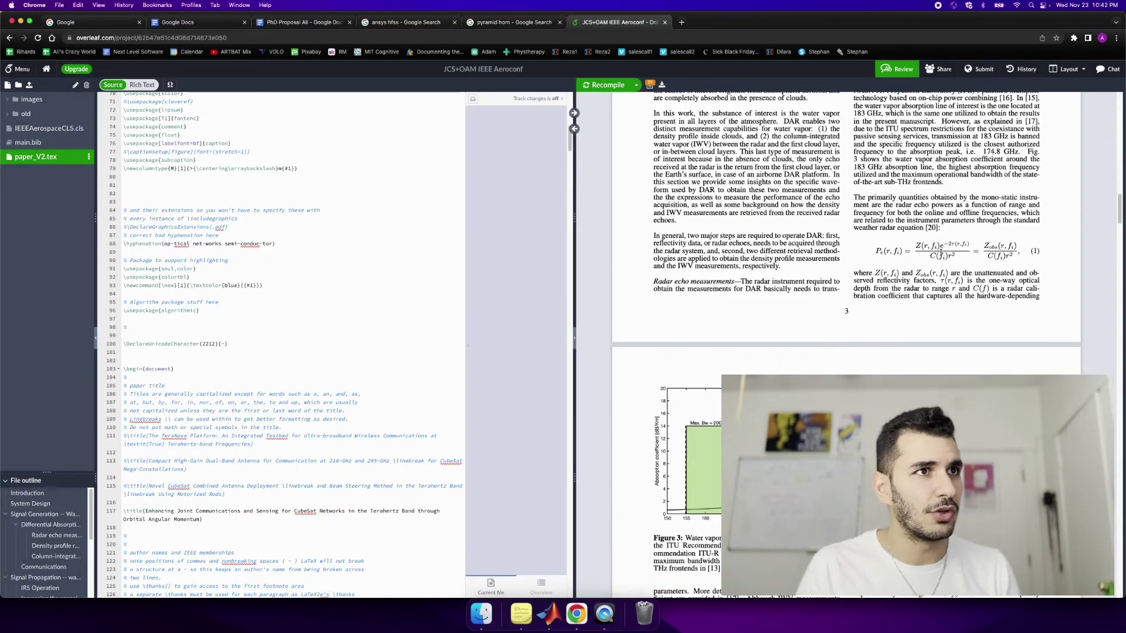
{"action": "scroll", "coordinate": [1030, 251], "scroll_direction": "down", "scroll_amount": 20}
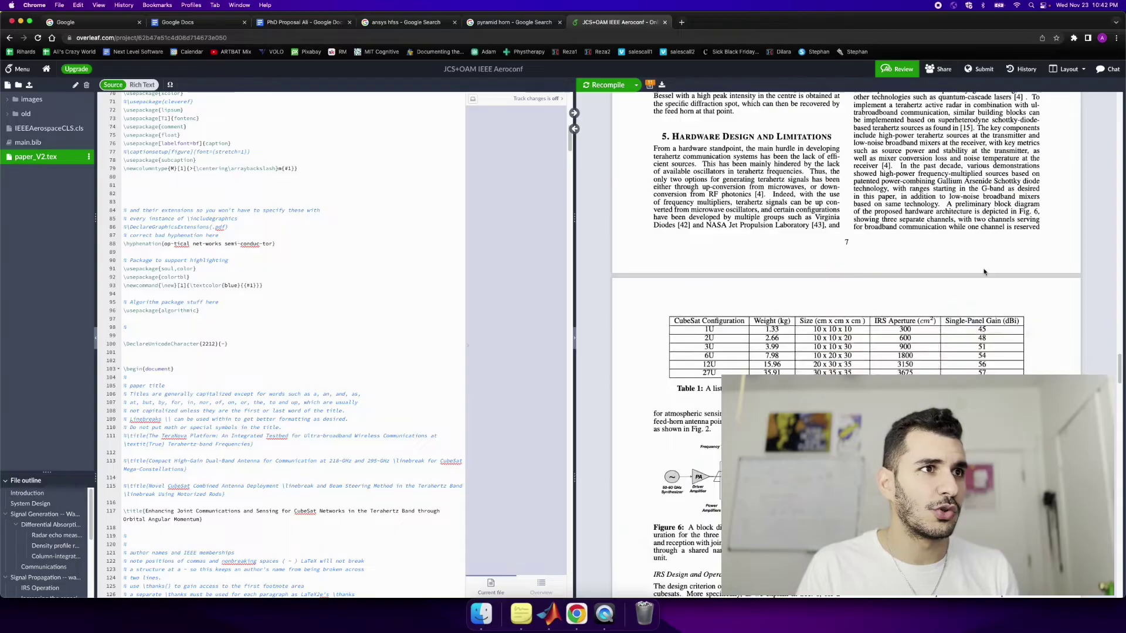
{"action": "scroll", "coordinate": [983, 274], "scroll_direction": "down", "scroll_amount": 15}
{"action": "scroll", "coordinate": [984, 273], "scroll_direction": "up", "scroll_amount": 18}
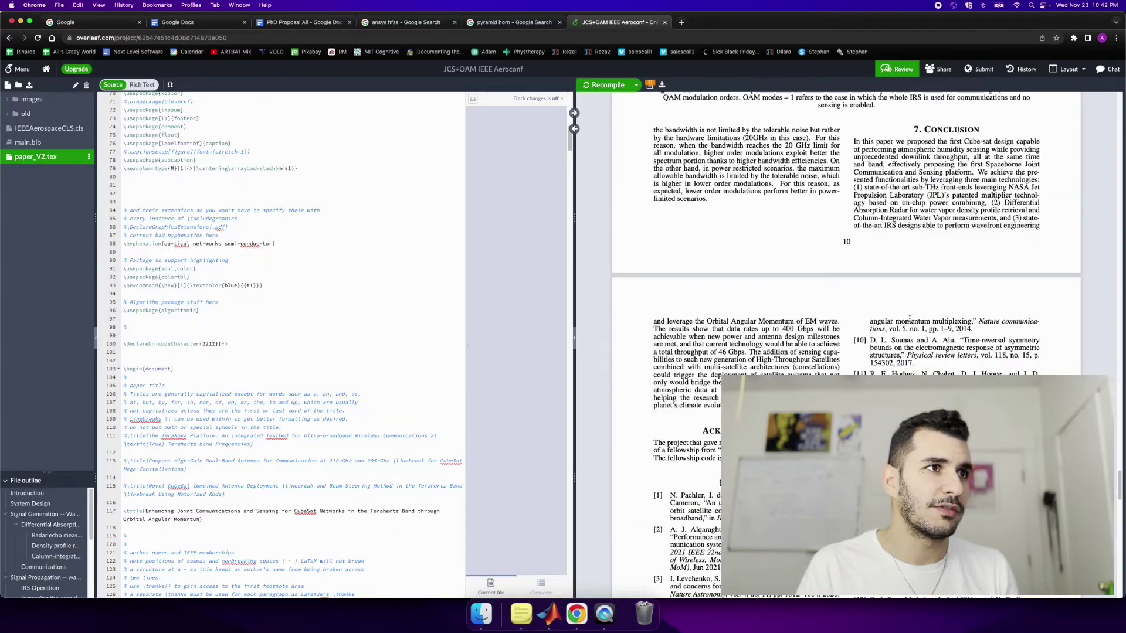
{"action": "scroll", "coordinate": [782, 274], "scroll_direction": "down", "scroll_amount": 12}
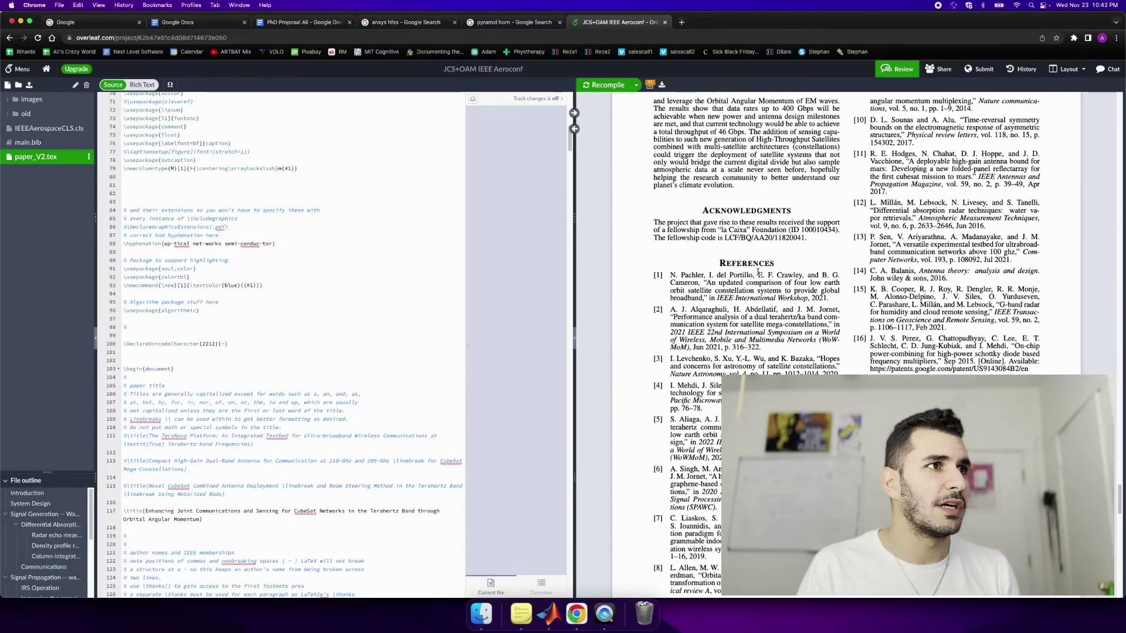
{"action": "scroll", "coordinate": [763, 332], "scroll_direction": "up", "scroll_amount": 20}
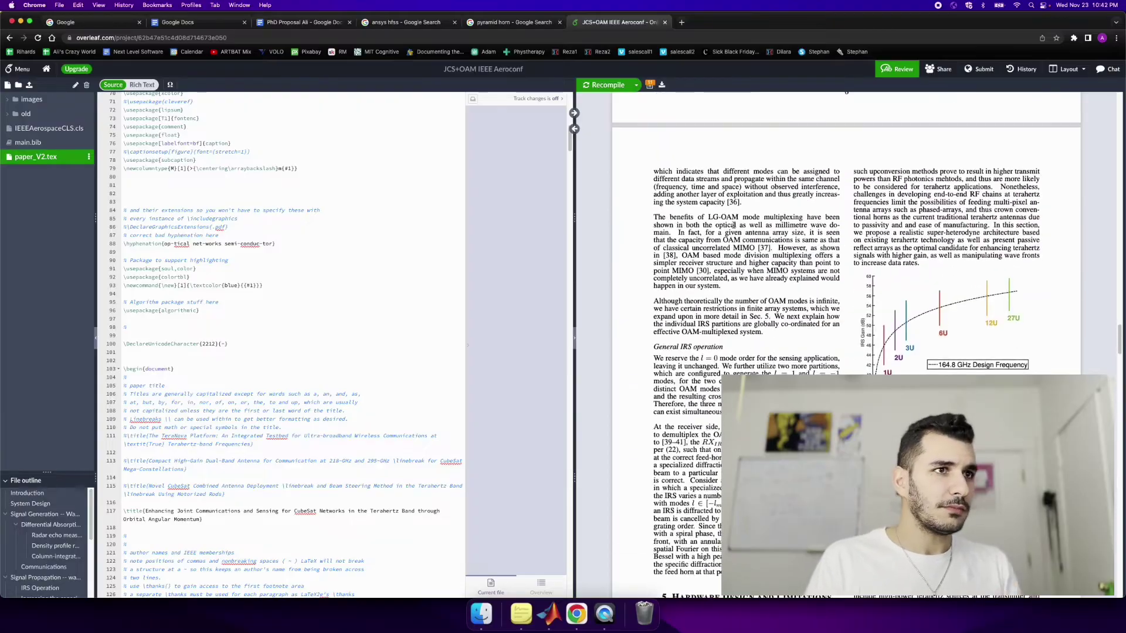
{"action": "scroll", "coordinate": [768, 286], "scroll_direction": "down", "scroll_amount": 10}
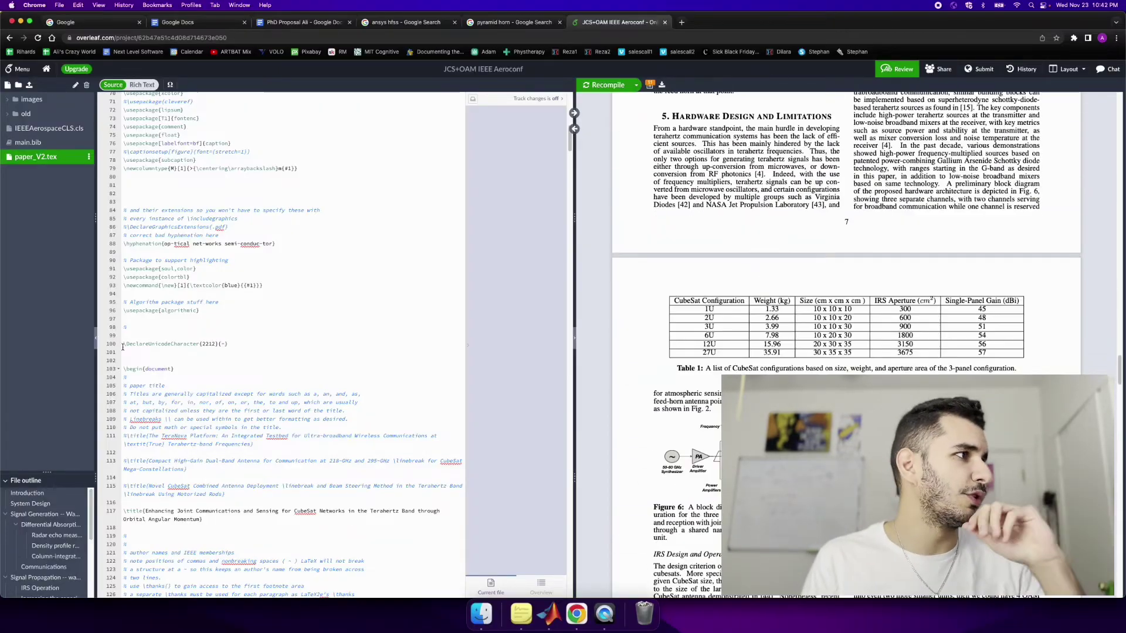
{"action": "left_click", "coordinate": [176, 294]}
Scroll paper_V2.tex past the authors, figures and equations to the System parameters table near line 471.
{"action": "scroll", "coordinate": [201, 321], "scroll_direction": "down", "scroll_amount": 10}
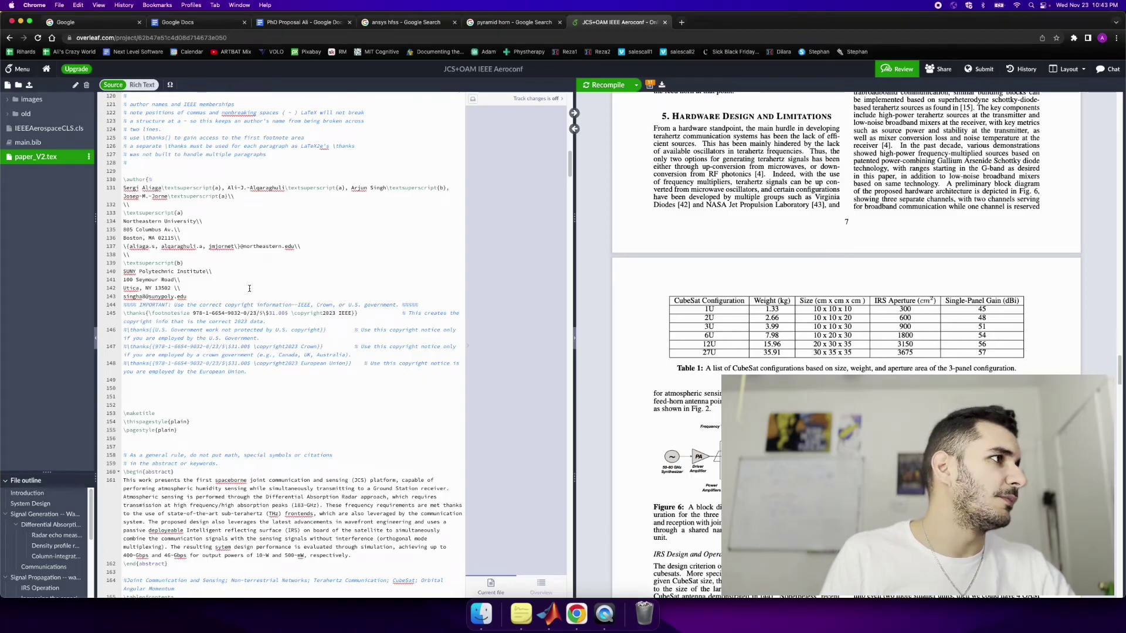
{"action": "scroll", "coordinate": [229, 293], "scroll_direction": "down", "scroll_amount": 12}
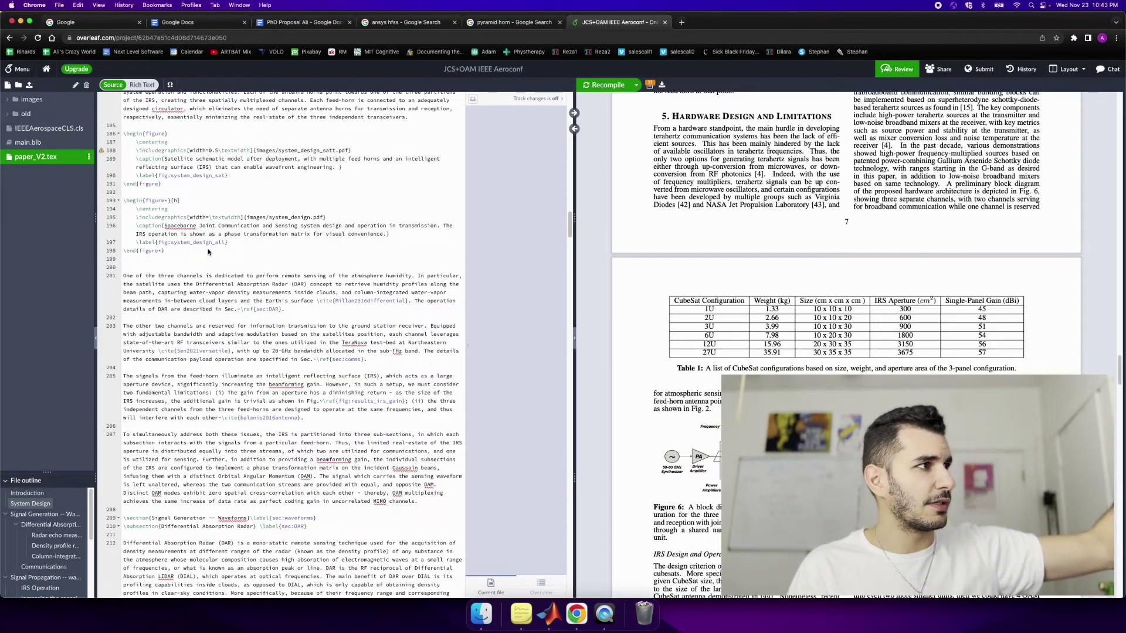
{"action": "scroll", "coordinate": [198, 255], "scroll_direction": "down", "scroll_amount": 20}
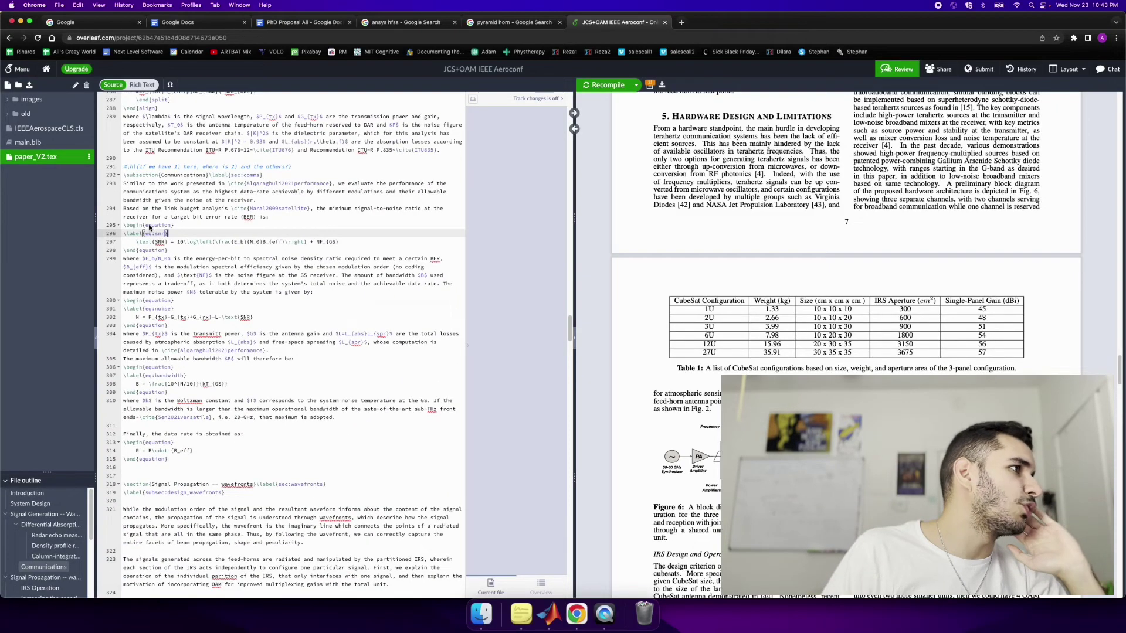
{"action": "double_click", "coordinate": [150, 226]}
{"action": "left_click", "coordinate": [189, 245]}
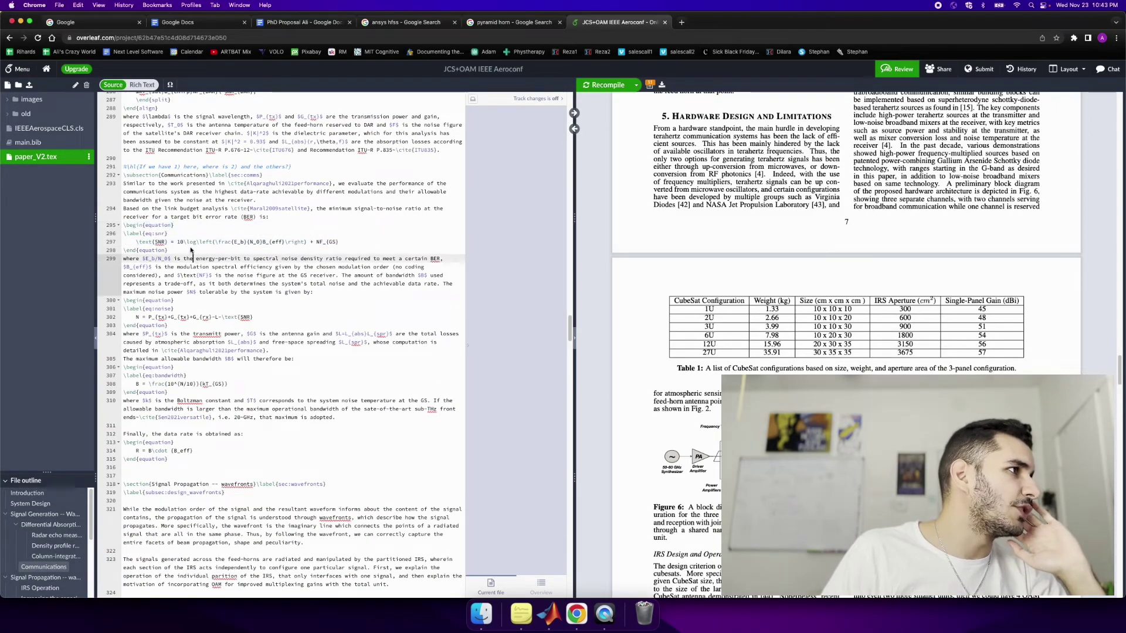
{"action": "scroll", "coordinate": [189, 248], "scroll_direction": "down", "scroll_amount": 5}
{"action": "scroll", "coordinate": [189, 249], "scroll_direction": "down", "scroll_amount": 15}
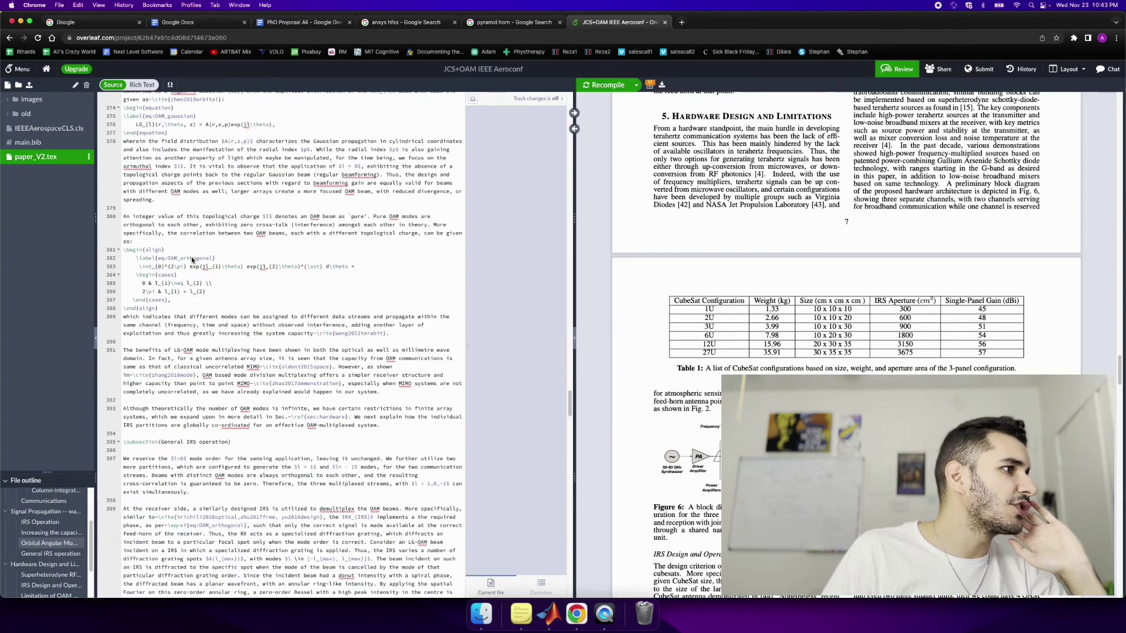
{"action": "scroll", "coordinate": [199, 264], "scroll_direction": "down", "scroll_amount": 20}
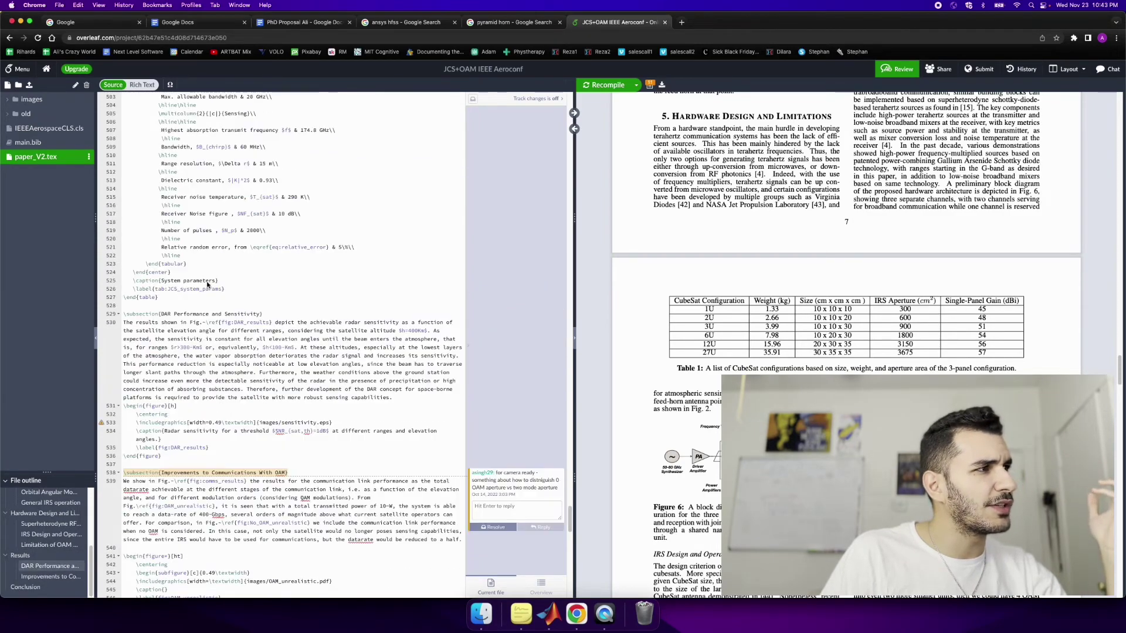
{"action": "scroll", "coordinate": [207, 285], "scroll_direction": "up", "scroll_amount": 3}
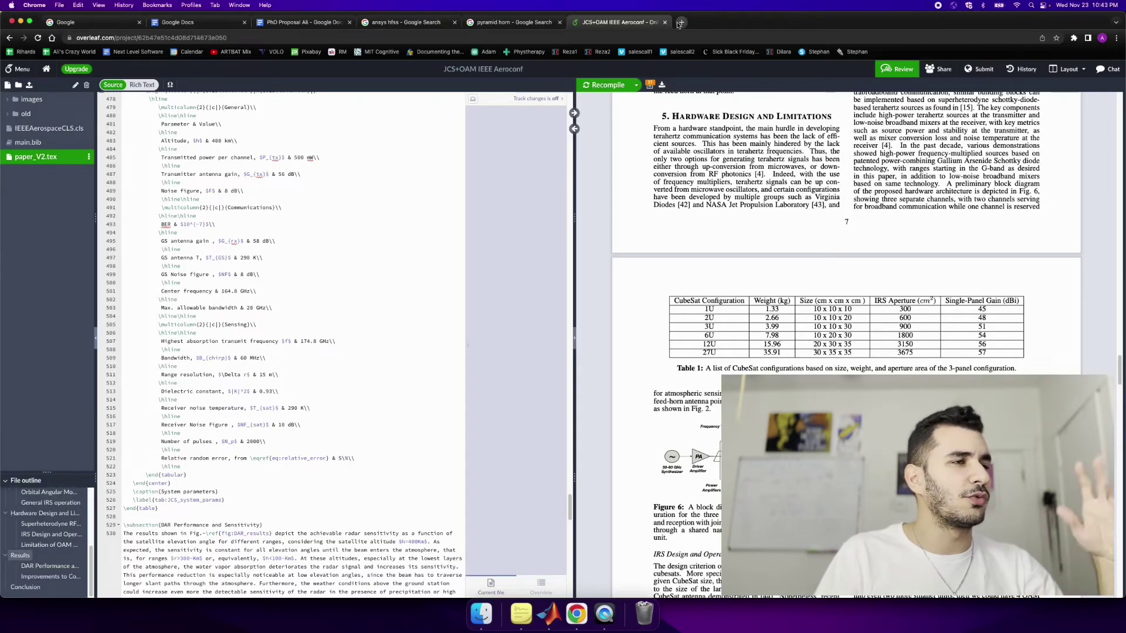
{"action": "scroll", "coordinate": [200, 348], "scroll_direction": "up", "scroll_amount": 3}
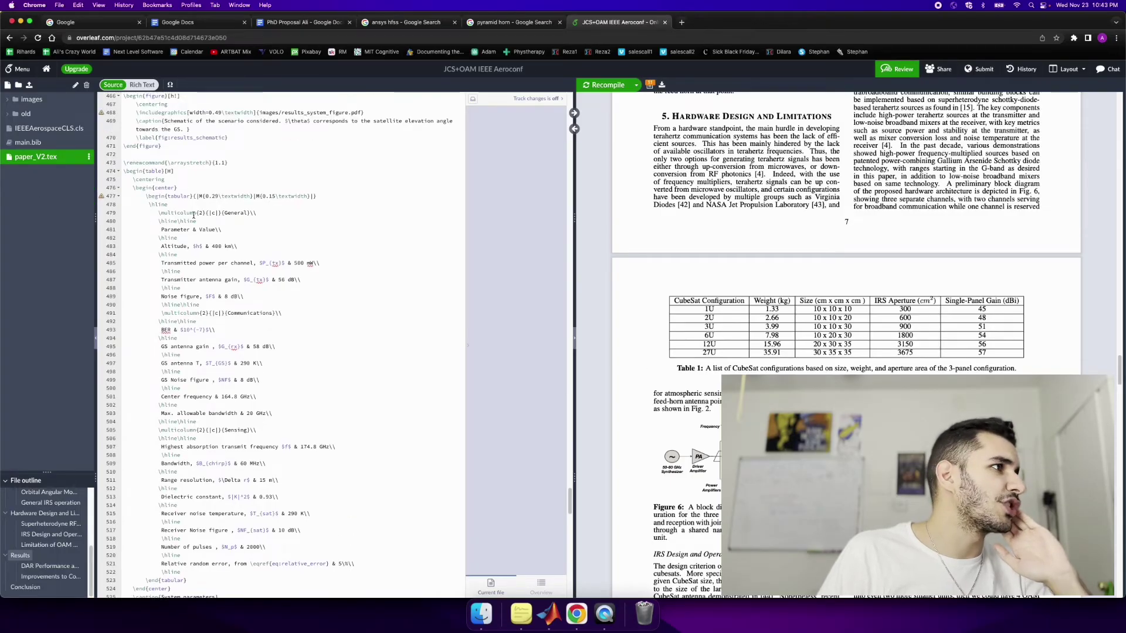
{"action": "scroll", "coordinate": [215, 261], "scroll_direction": "down", "scroll_amount": 2}
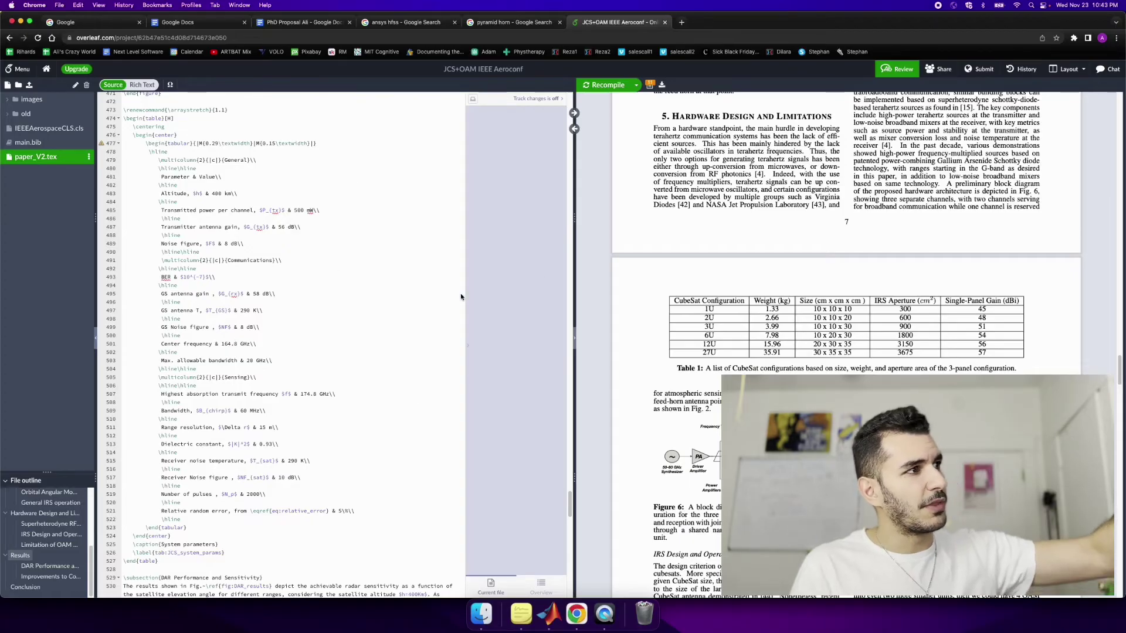
Scroll the compiled PDF to the references, back to the title, then to page 2's Figure 2.
{"action": "scroll", "coordinate": [791, 249], "scroll_direction": "down", "scroll_amount": 10}
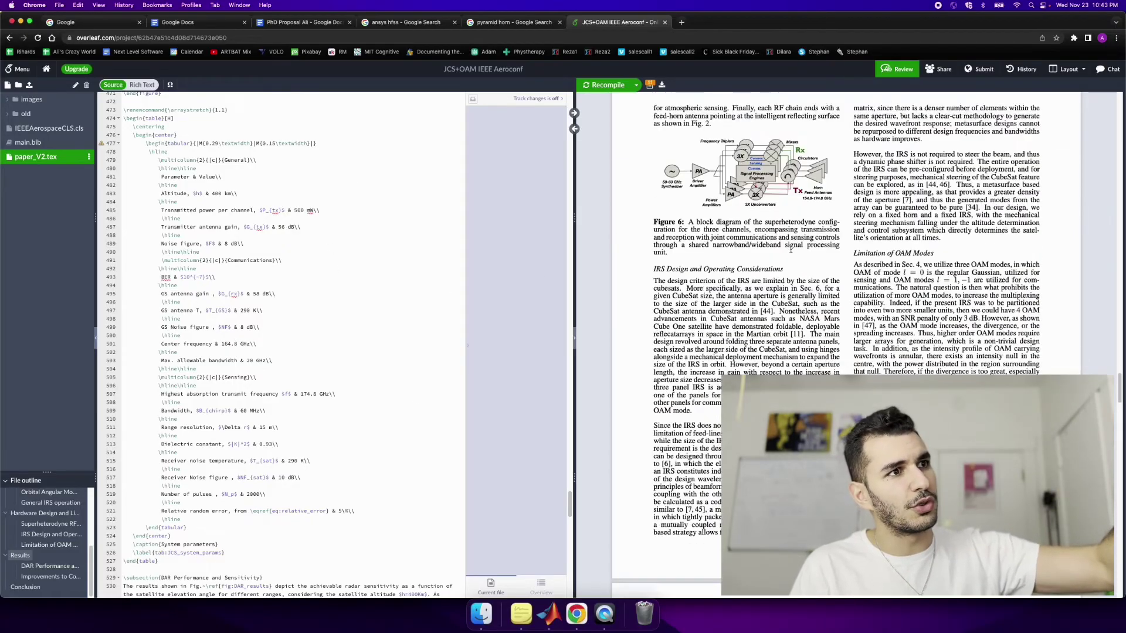
{"action": "scroll", "coordinate": [791, 249], "scroll_direction": "down", "scroll_amount": 20}
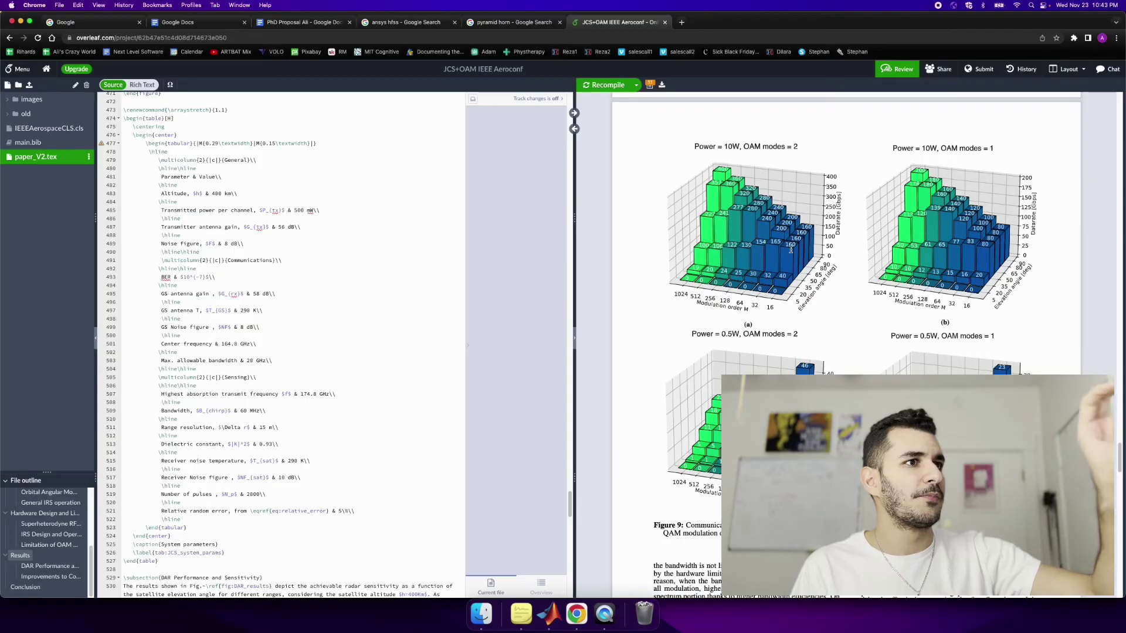
{"action": "scroll", "coordinate": [791, 251], "scroll_direction": "up", "scroll_amount": 15}
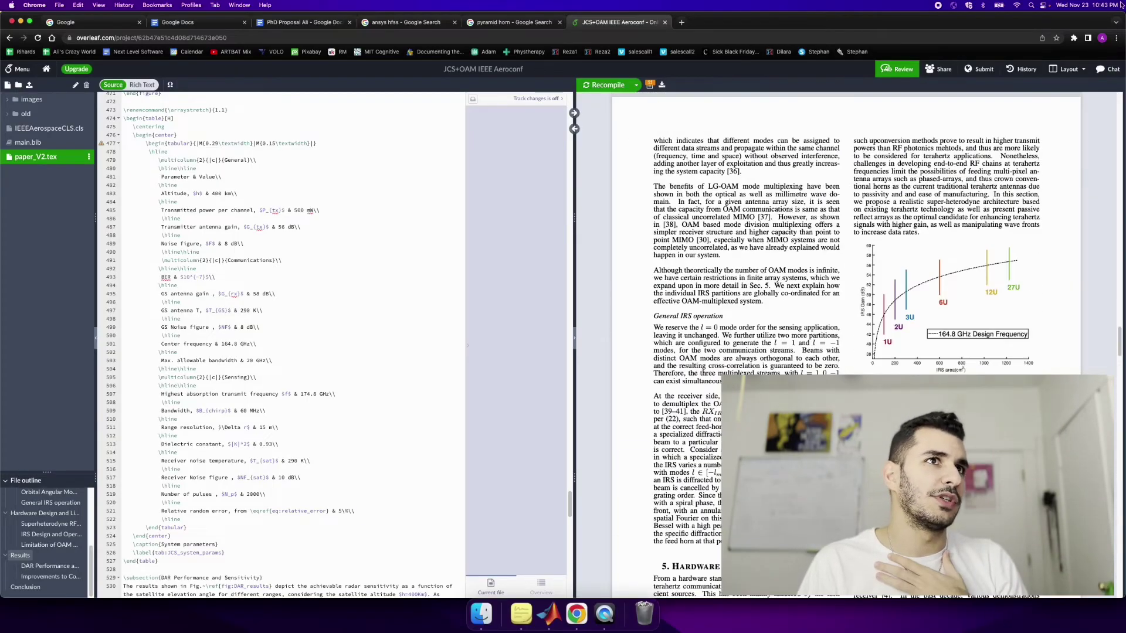
{"action": "scroll", "coordinate": [1080, 100], "scroll_direction": "up", "scroll_amount": 20}
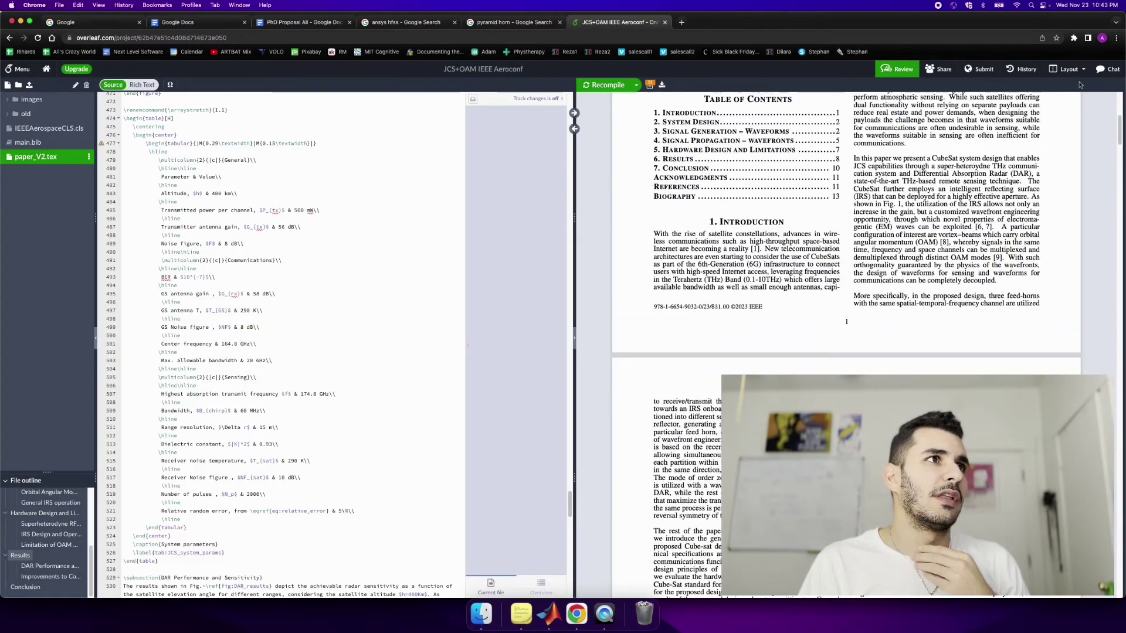
{"action": "scroll", "coordinate": [685, 103], "scroll_direction": "up", "scroll_amount": 6}
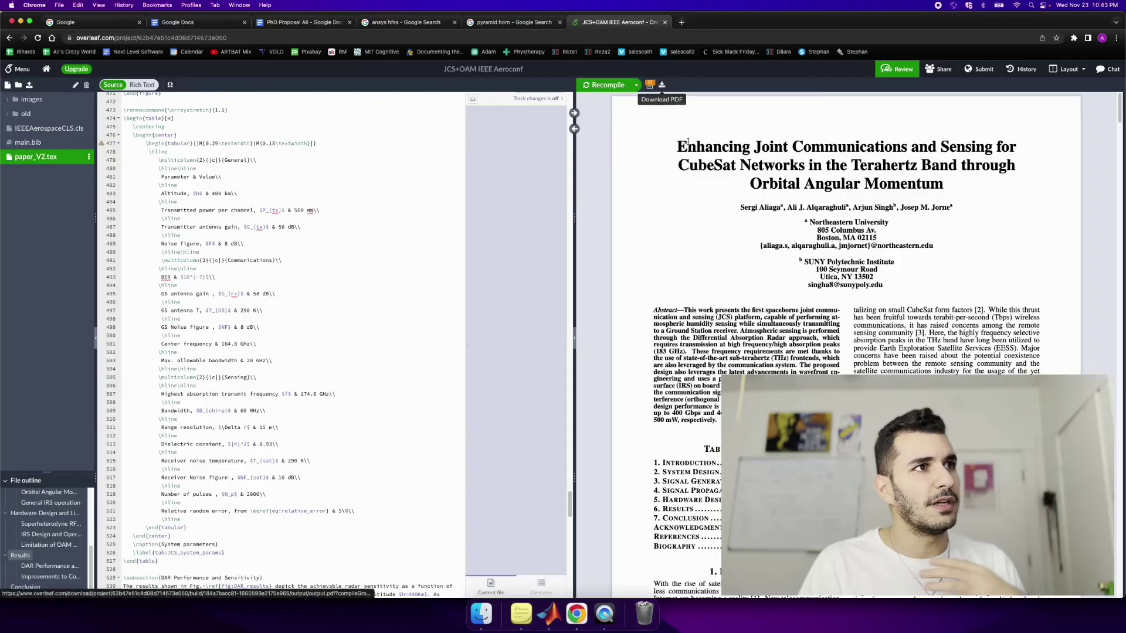
{"action": "scroll", "coordinate": [670, 197], "scroll_direction": "down", "scroll_amount": 20}
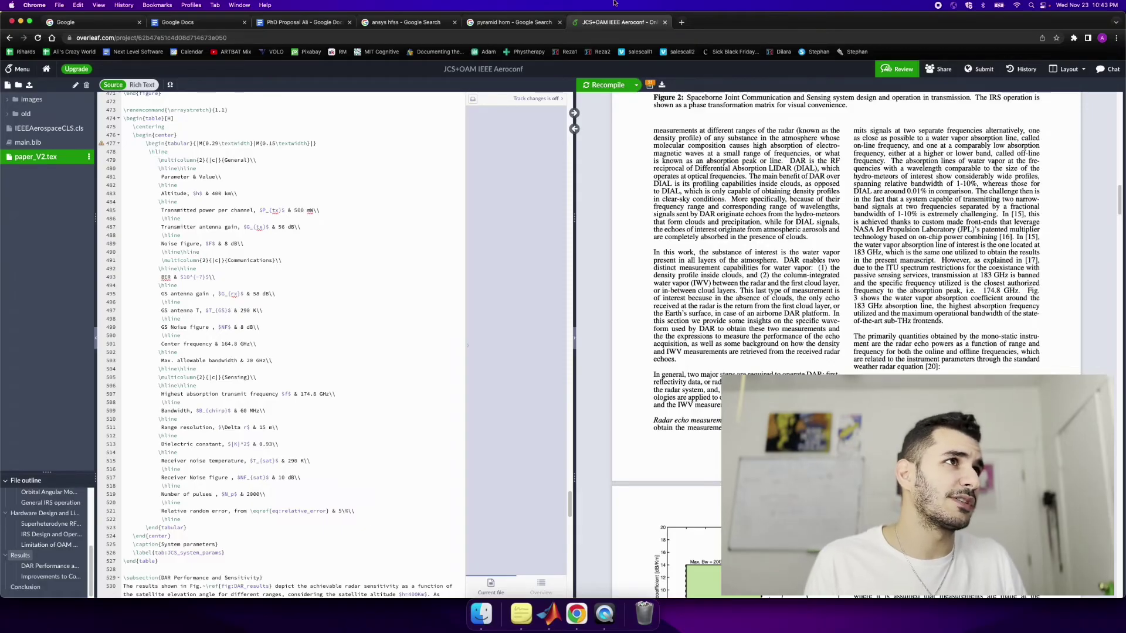
Open google.com in a new tab and search for the author's name.
{"action": "left_click", "coordinate": [681, 21]}
{"action": "type", "text": "google.com"}
{"action": "key", "text": "Return"}
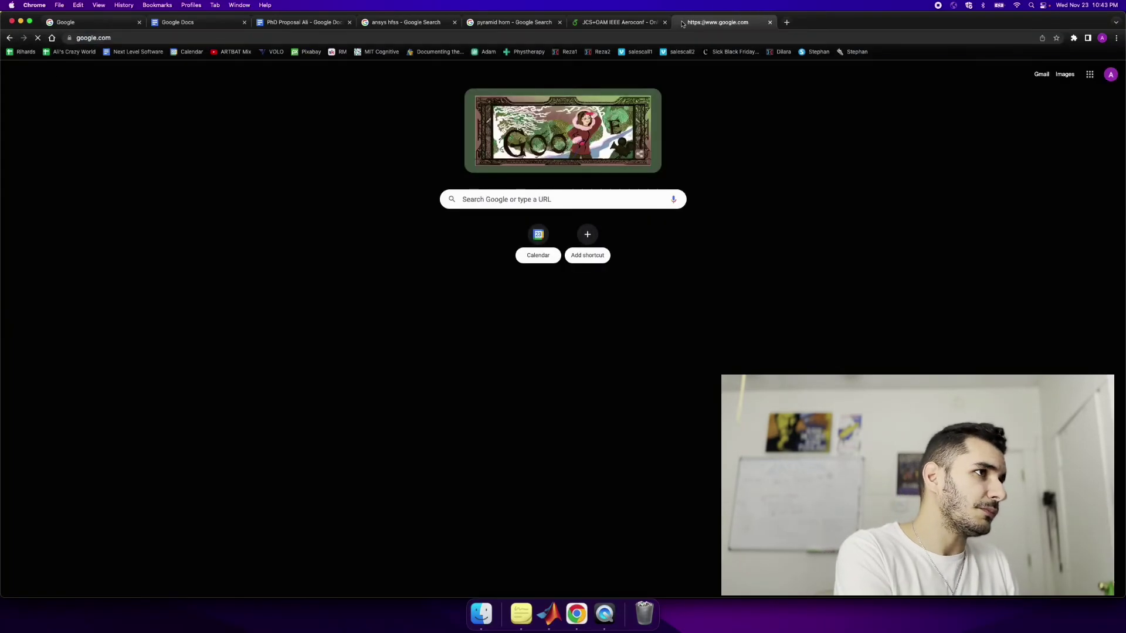
{"action": "type", "text": "ali alqaraghuli"}
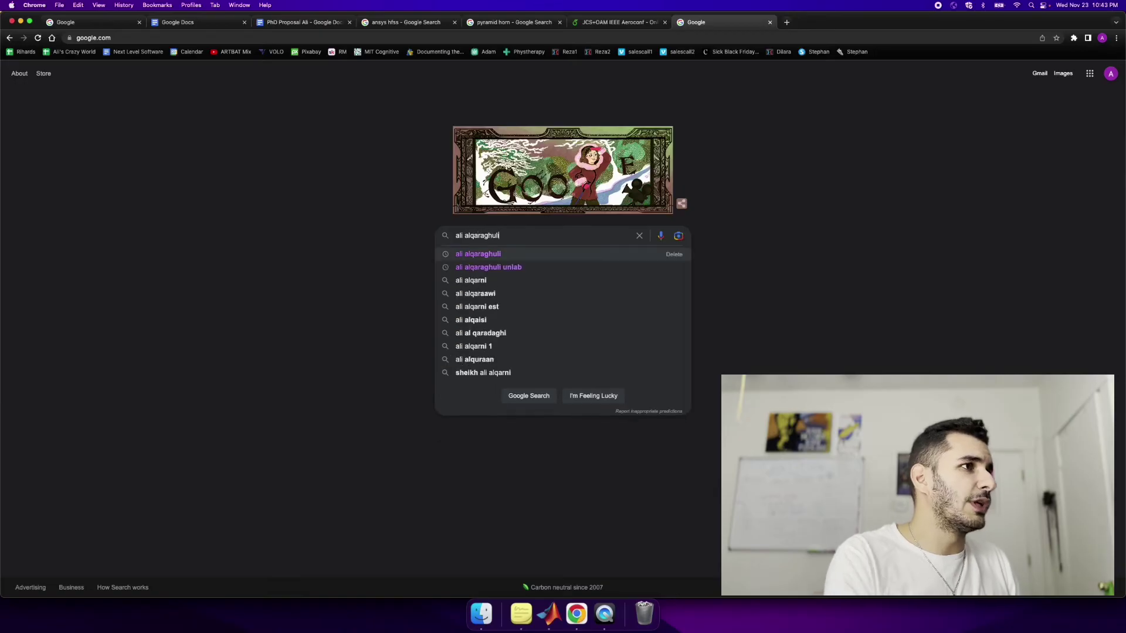
{"action": "key", "text": "Return"}
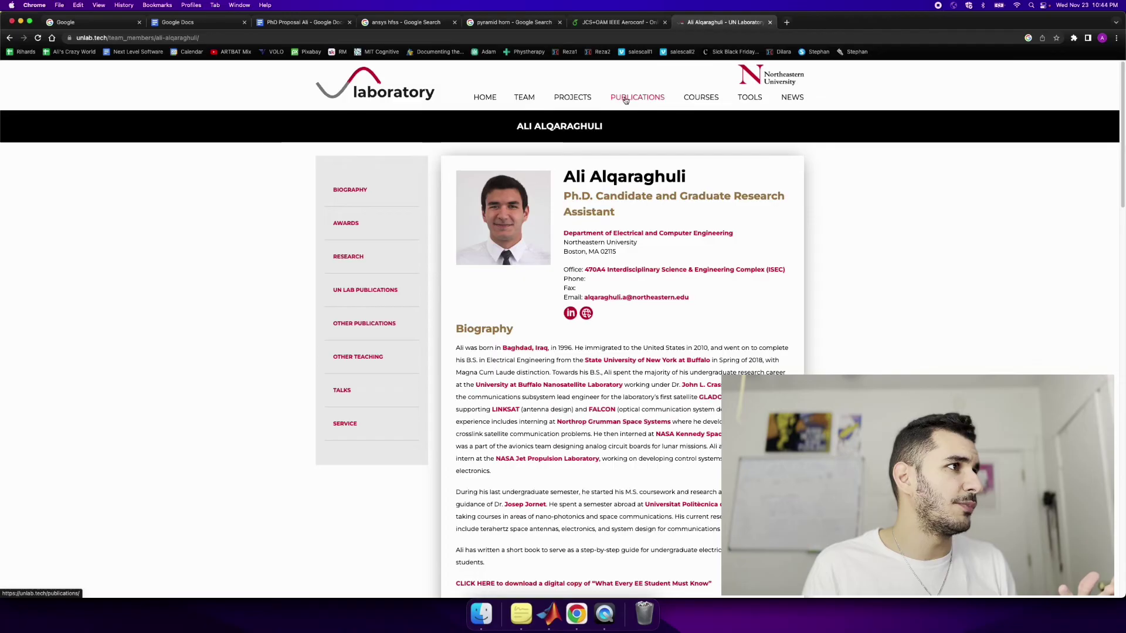
Scroll the profile to UN Lab publications and open the first entry's PDF in a new tab.
{"action": "scroll", "coordinate": [572, 261], "scroll_direction": "down", "scroll_amount": 15}
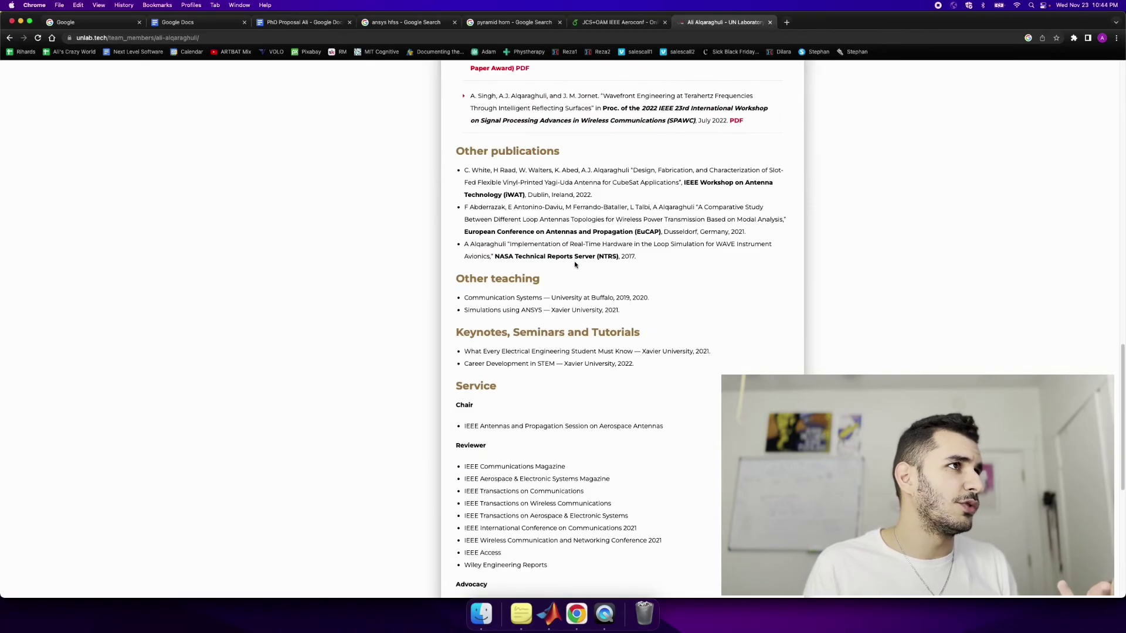
{"action": "scroll", "coordinate": [573, 261], "scroll_direction": "up", "scroll_amount": 15}
{"action": "scroll", "coordinate": [470, 316], "scroll_direction": "down", "scroll_amount": 15}
{"action": "scroll", "coordinate": [478, 312], "scroll_direction": "down", "scroll_amount": 10}
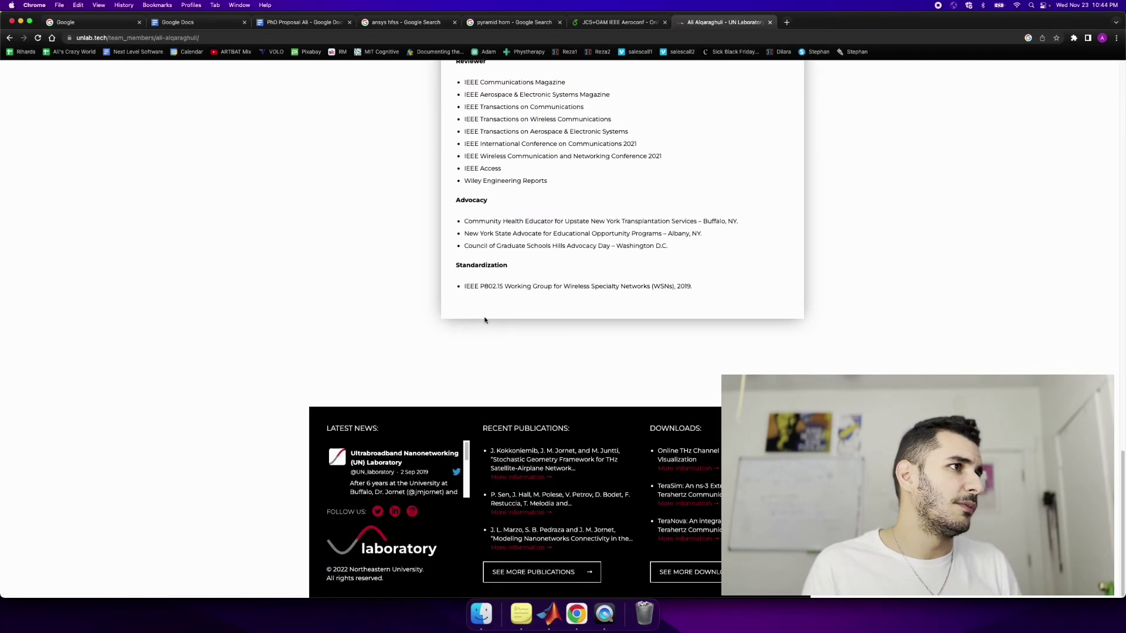
{"action": "scroll", "coordinate": [486, 319], "scroll_direction": "up", "scroll_amount": 15}
{"action": "scroll", "coordinate": [486, 311], "scroll_direction": "down", "scroll_amount": 5}
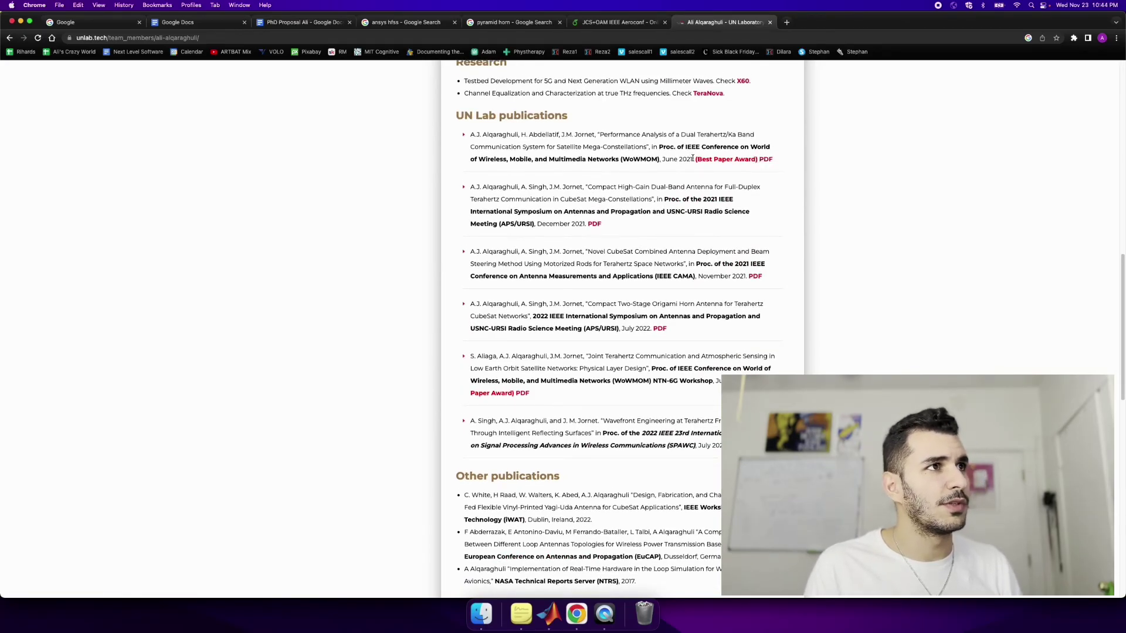
{"action": "triple_click", "coordinate": [744, 158]}
{"action": "left_click", "coordinate": [736, 158]}
{"action": "triple_click", "coordinate": [733, 158]}
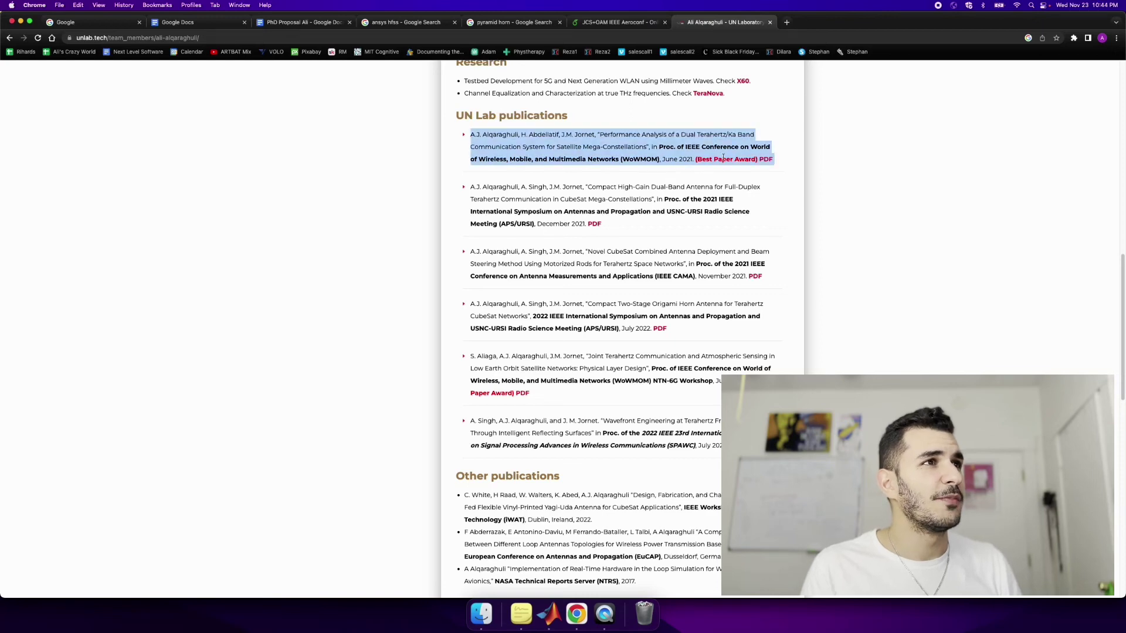
{"action": "left_click", "coordinate": [725, 158]}
{"action": "left_click", "coordinate": [764, 159], "text": "super"}
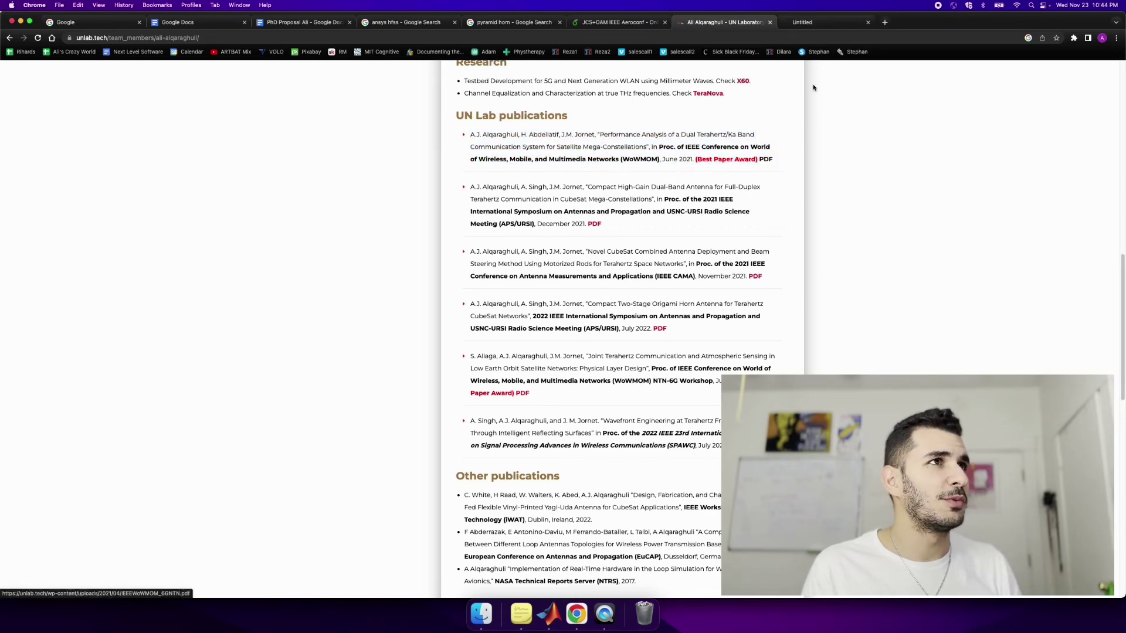
Read through the Dual Terahertz/Ka Band paper in the IEEEWoWMOM_6GNTN.pdf tab.
{"action": "left_click", "coordinate": [803, 26]}
{"action": "scroll", "coordinate": [1123, 143], "scroll_direction": "down", "scroll_amount": 20}
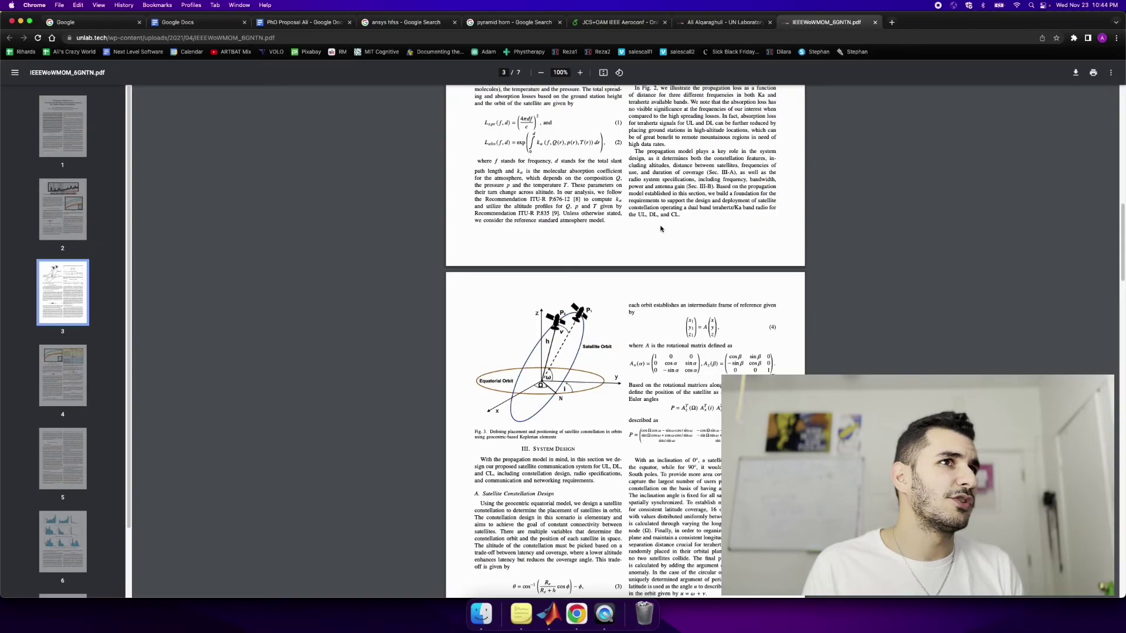
{"action": "left_click_drag", "start_coordinate": [1123, 221], "coordinate": [1105, 98]}
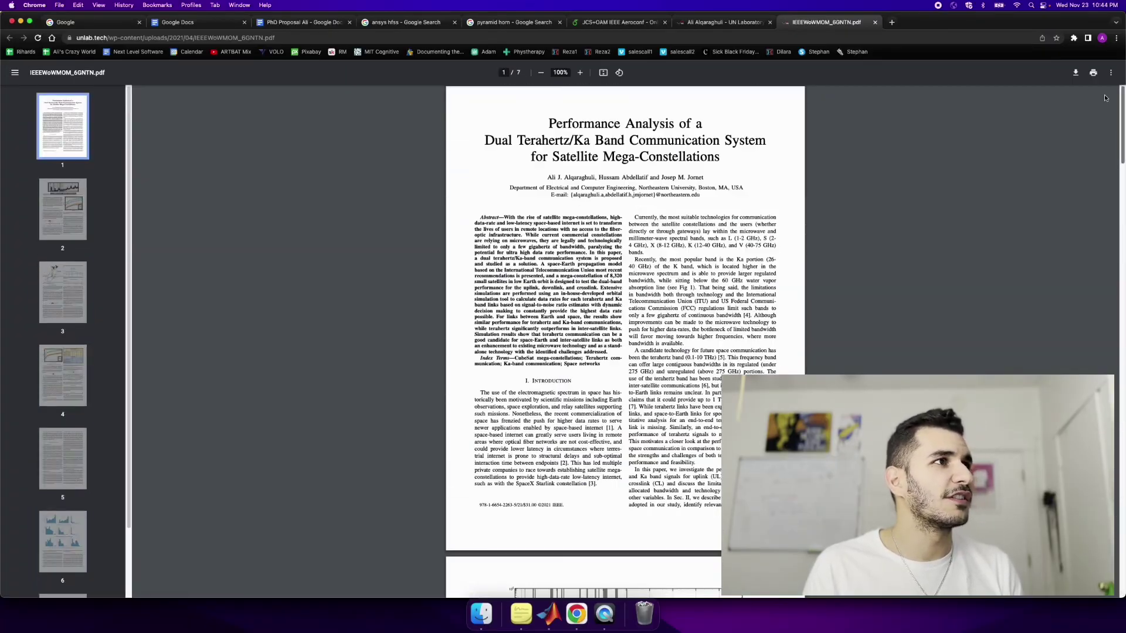
{"action": "scroll", "coordinate": [352, 293], "scroll_direction": "down", "scroll_amount": 10}
Return to the Overleaf tab and close it with Cmd+W.
{"action": "left_click", "coordinate": [616, 21]}
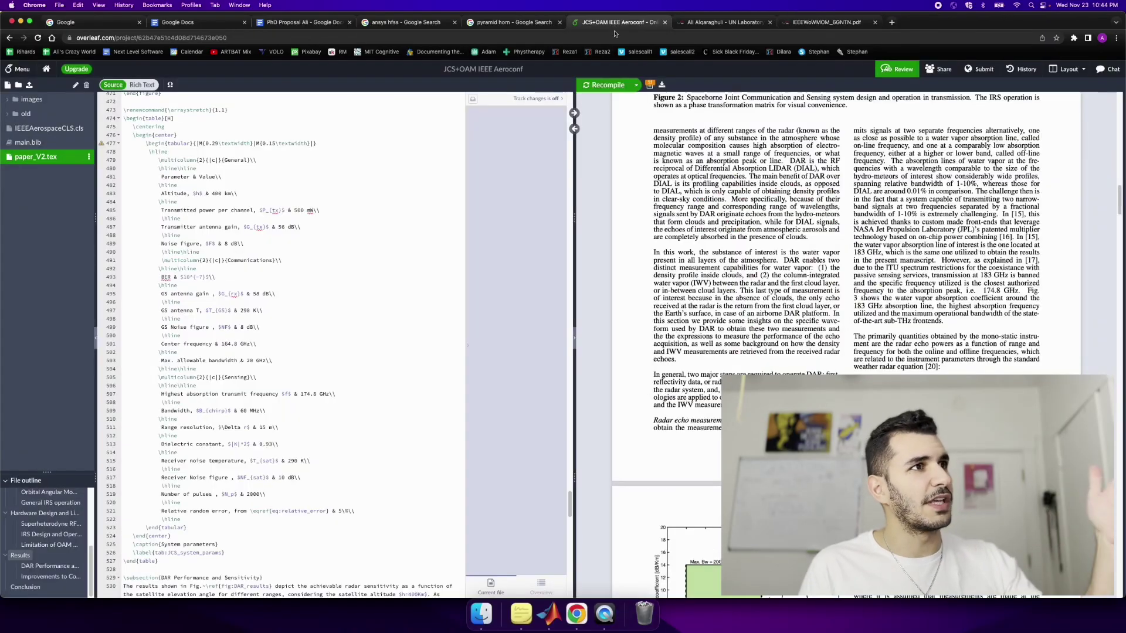
{"action": "key", "text": "super+w"}
{"action": "key", "text": "super+w"}
{"action": "key", "text": "super+w"}
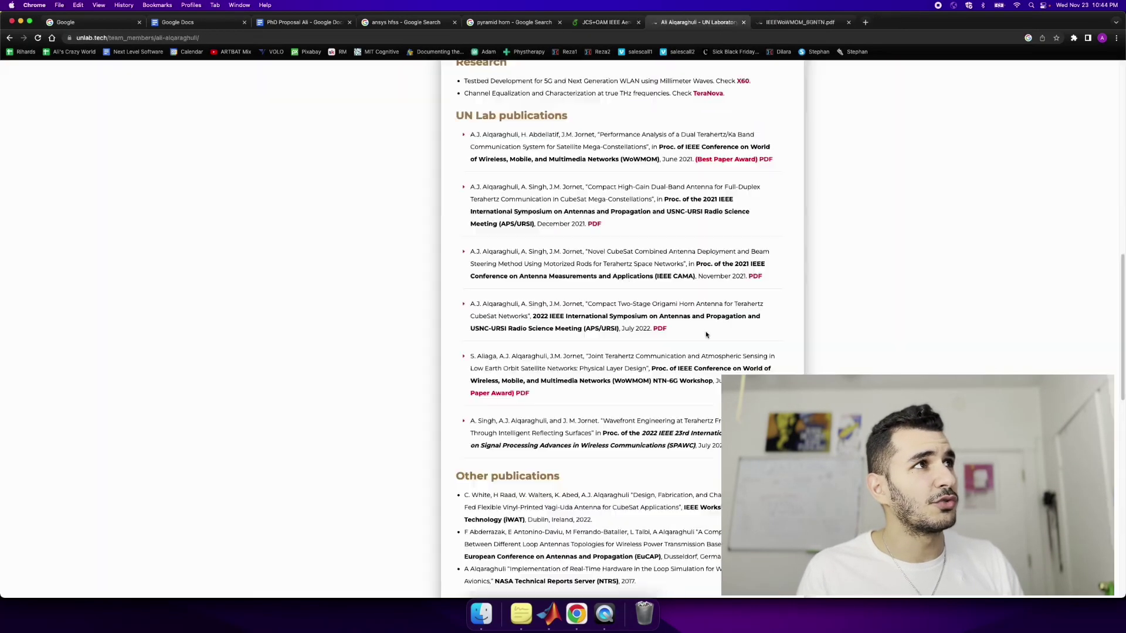